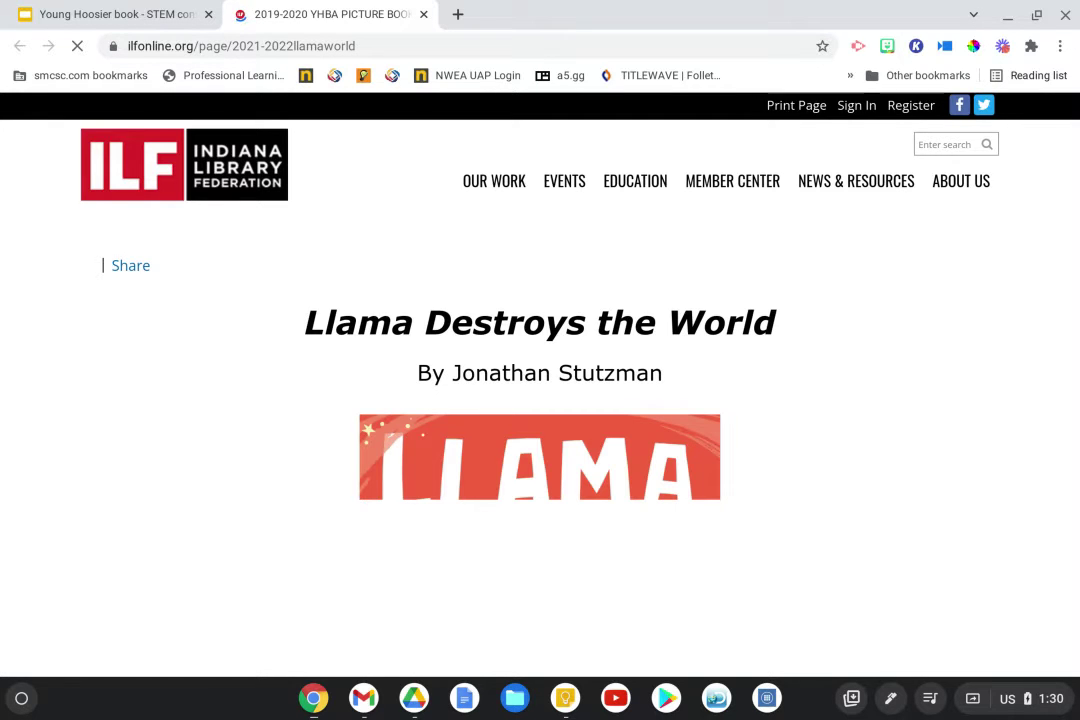
Scroll down the Llama Destroys the World page past the cover and summary
scroll(651, 535, "down", 5)
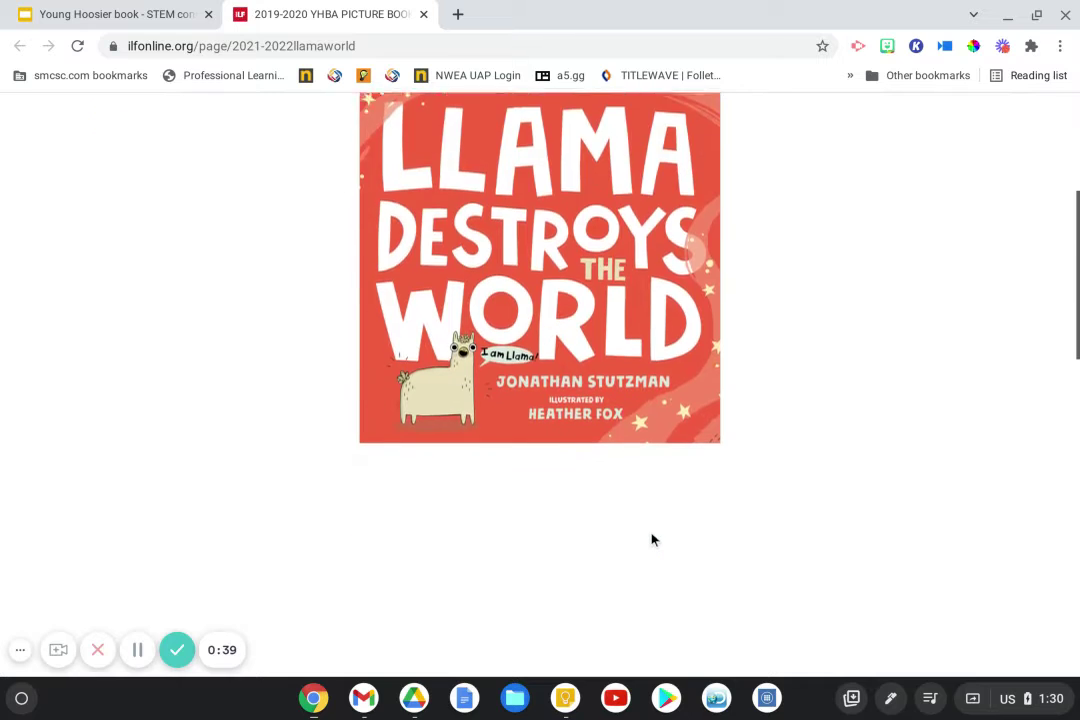
scroll(651, 540, "down", 6)
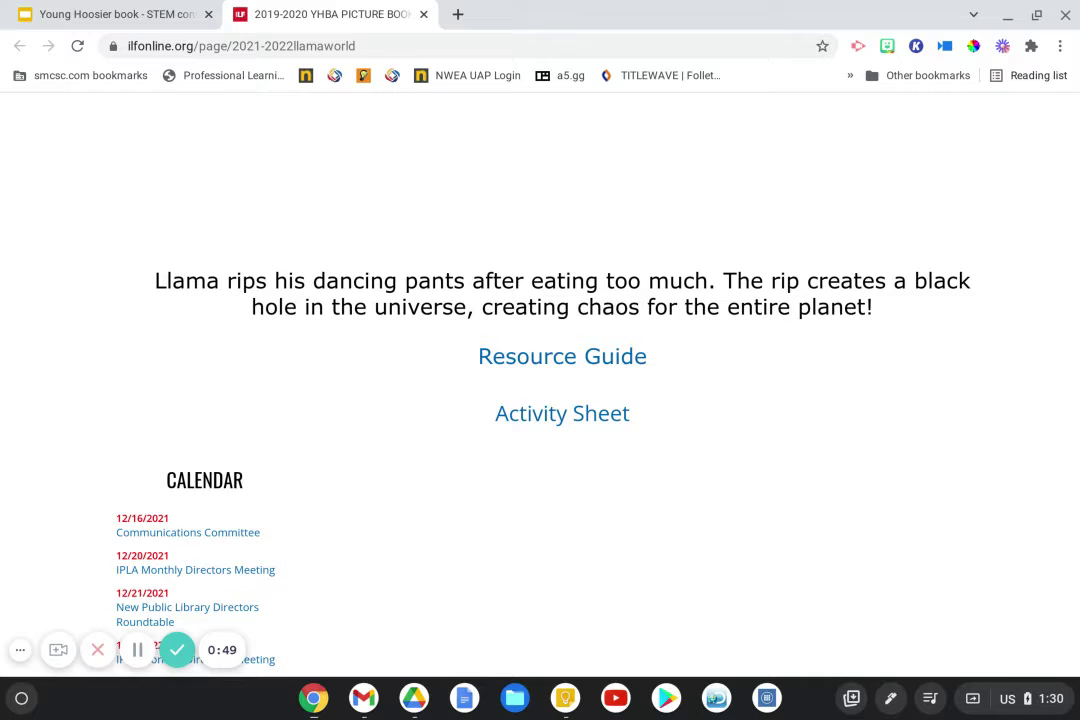
Read the Resource Guide PDF down to the Discussion Questions, then go back to the book page
left_click(564, 360)
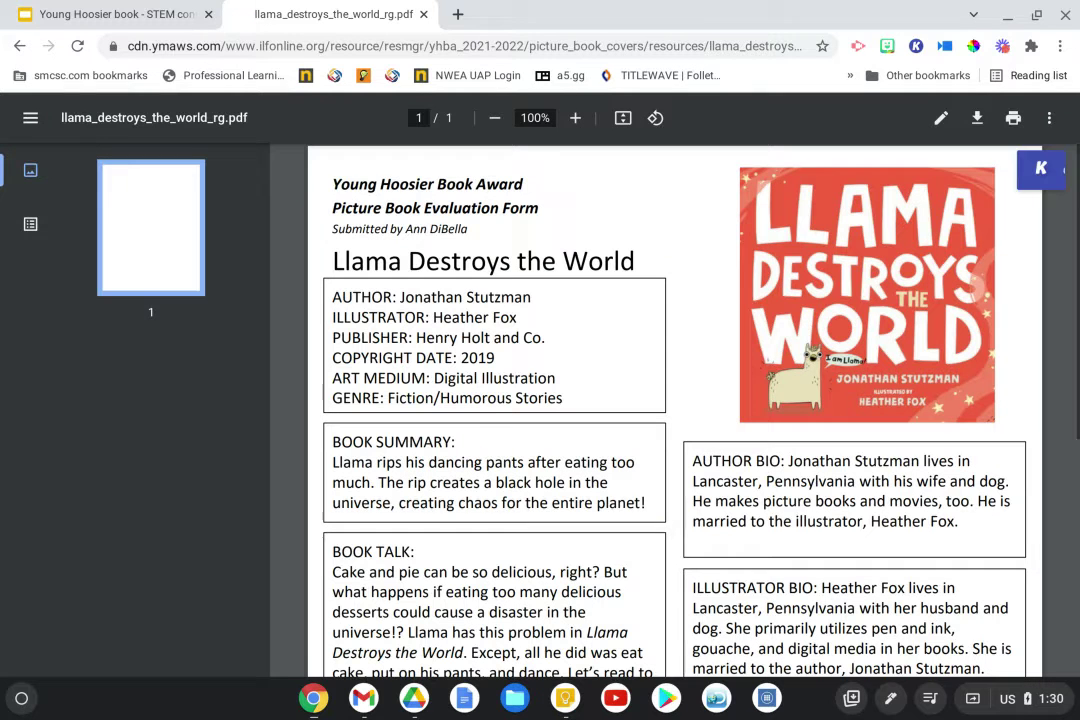
scroll(563, 357, "down", 2)
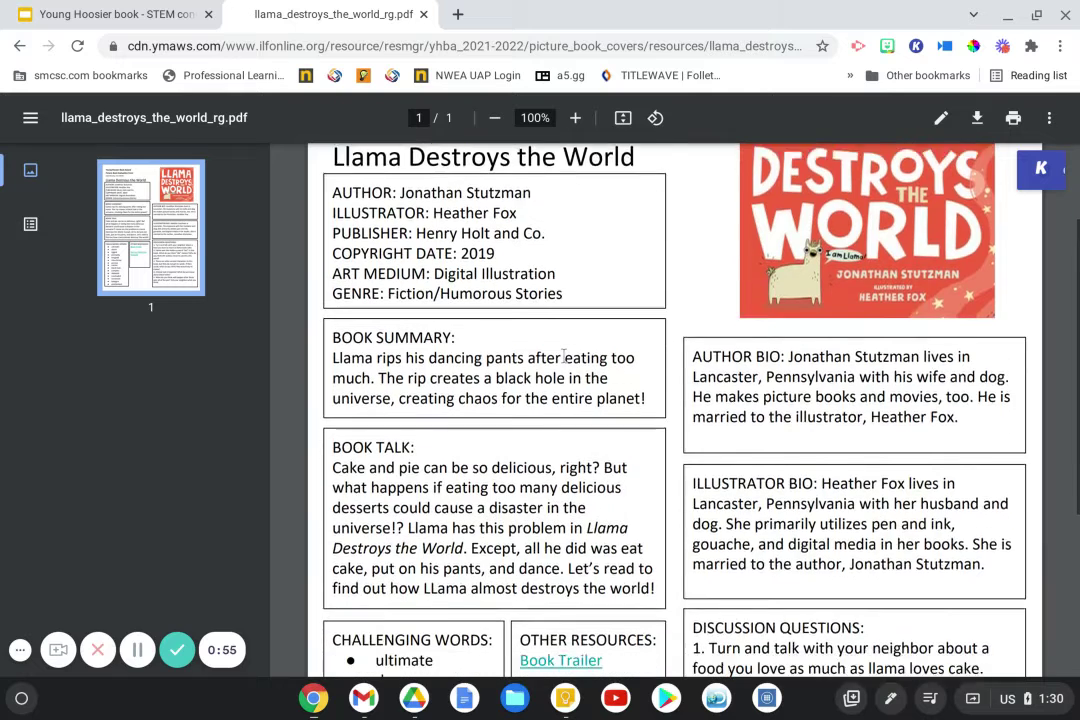
scroll(563, 357, "down", 2)
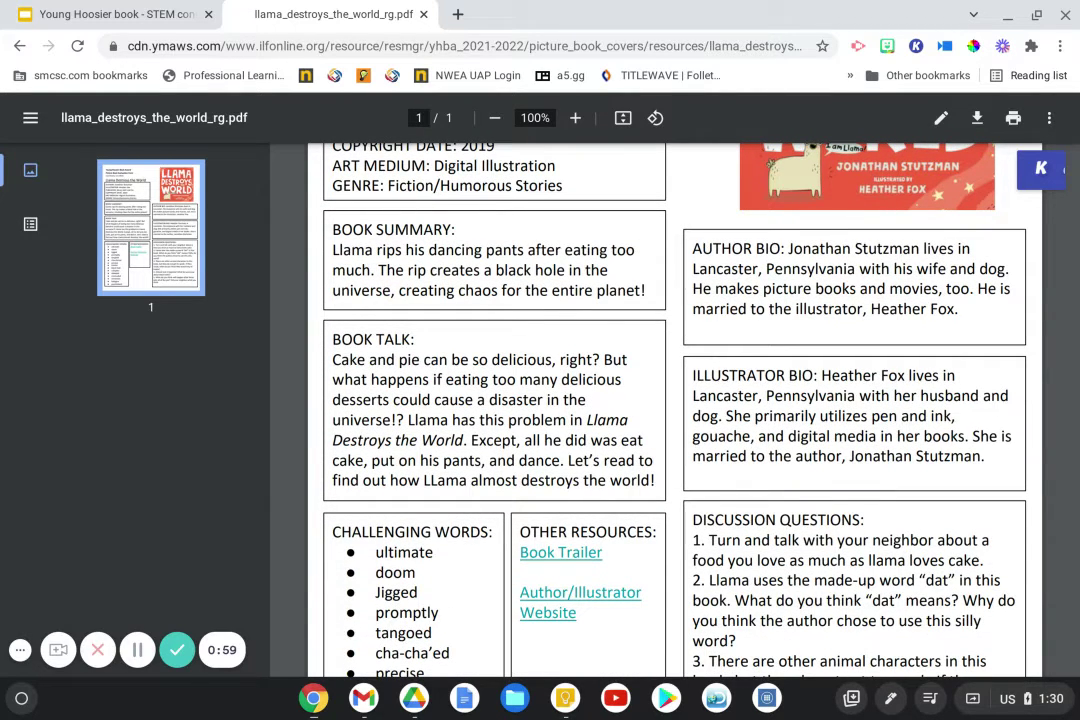
scroll(563, 357, "down", 4)
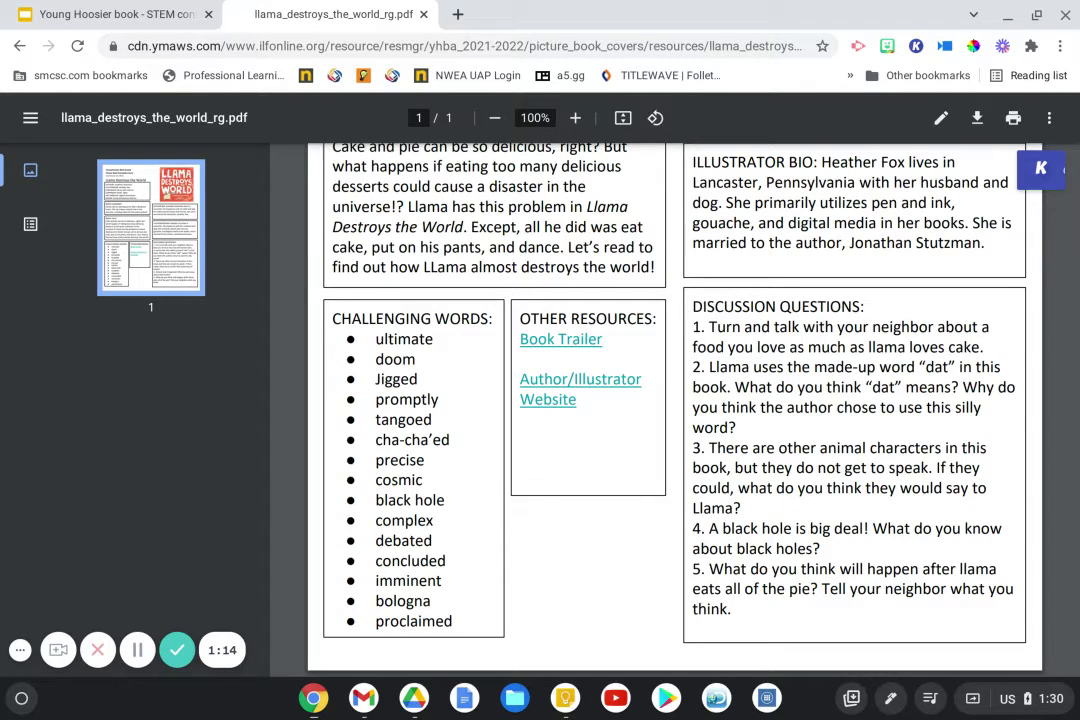
left_click(19, 46)
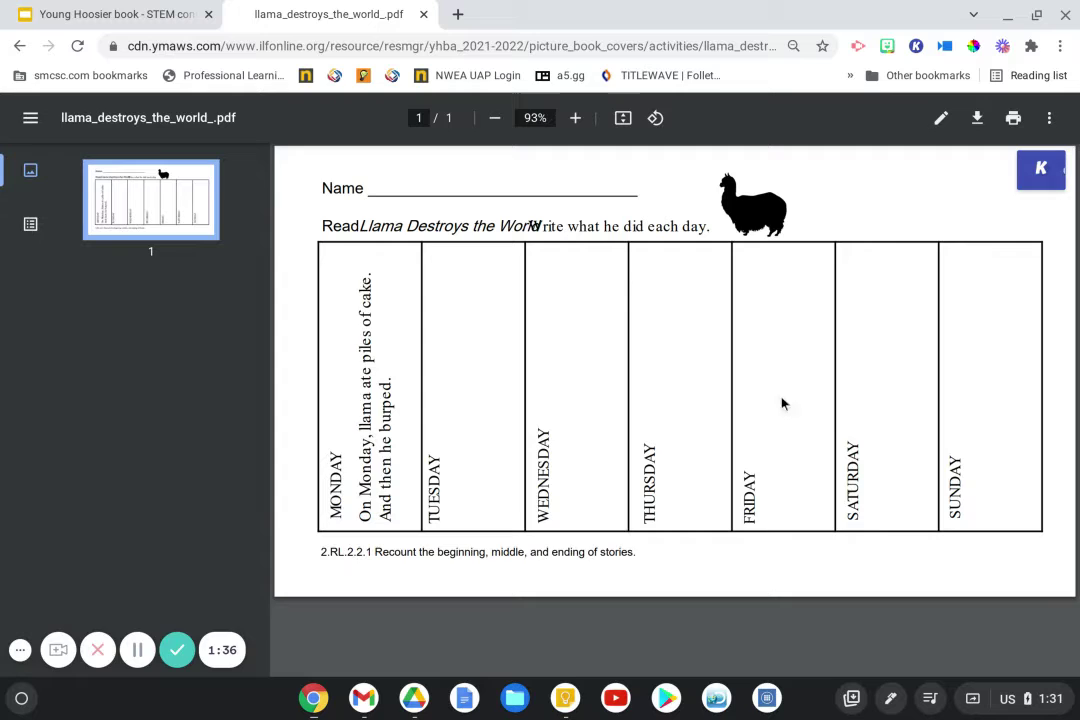
Play the Young Hoosier book presentation through to the STEM Connection slide 2
left_click(92, 17)
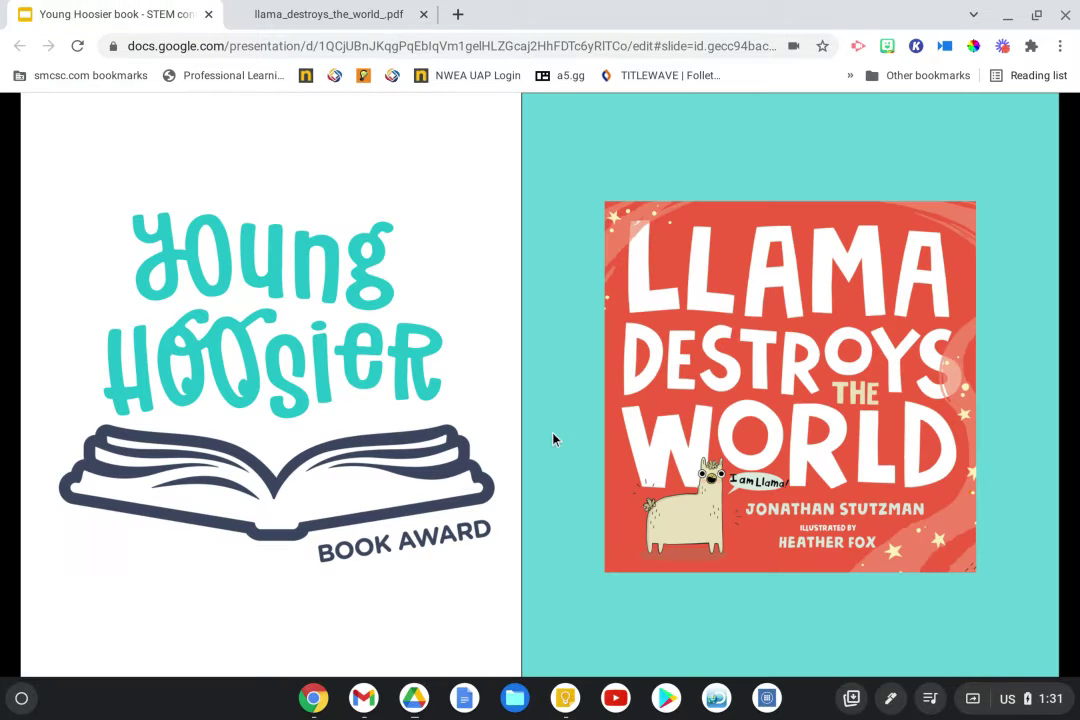
left_click(463, 651)
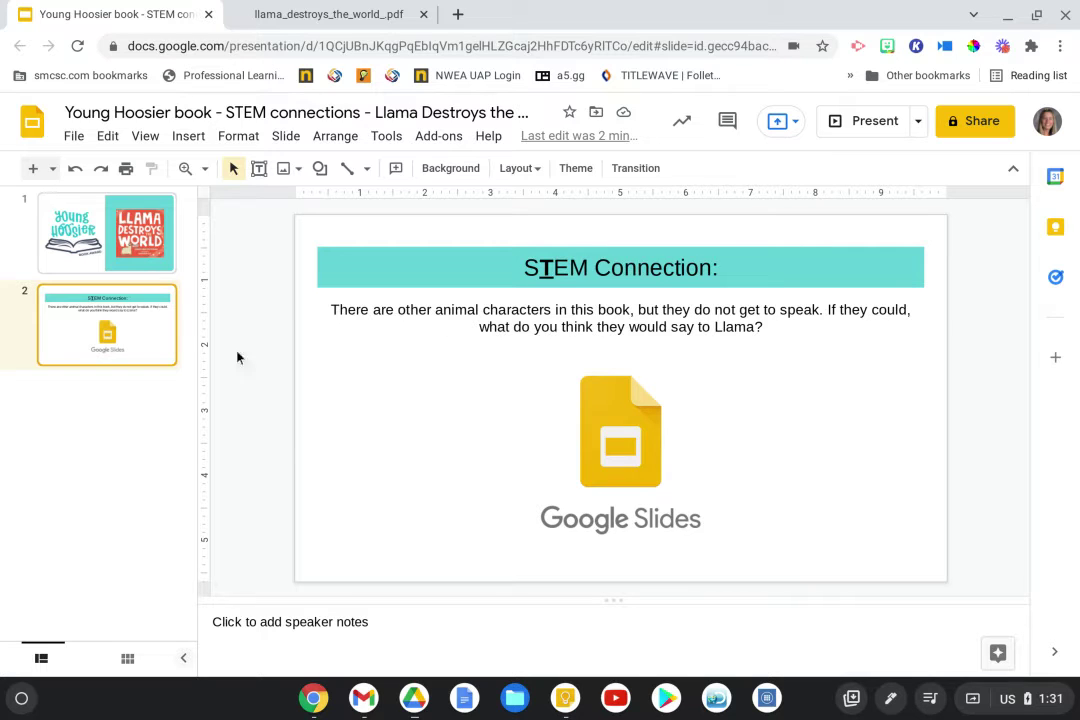
Add slide 3 after the STEM Connection slide and remove its title and body placeholders
left_click(31, 168)
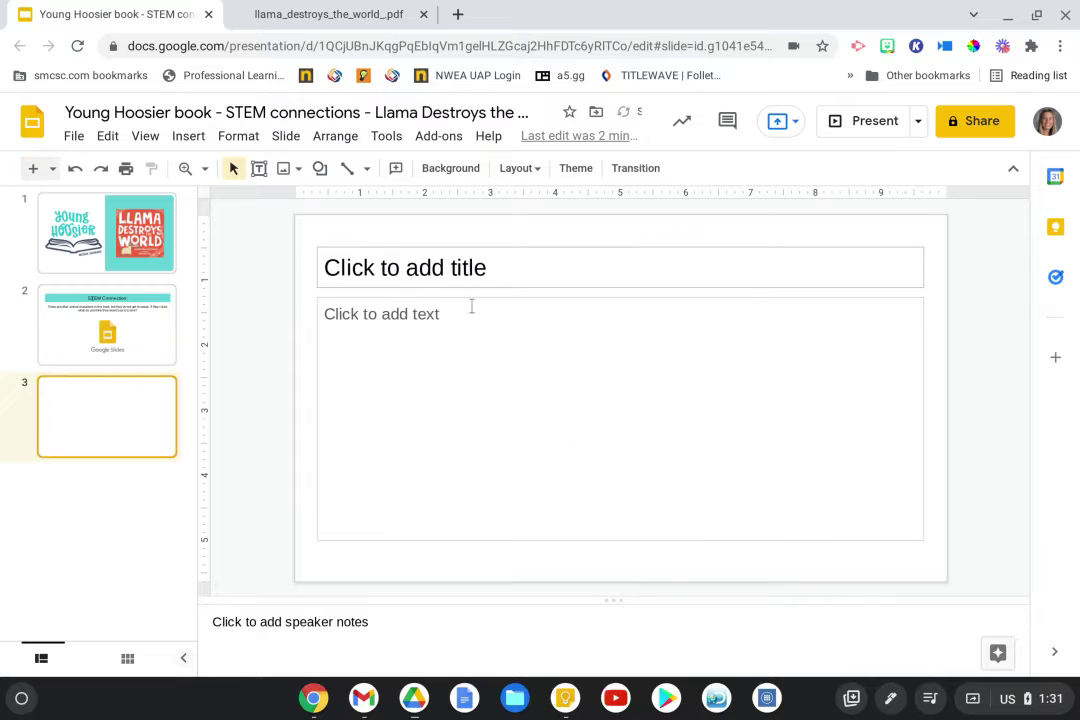
left_click(470, 288)
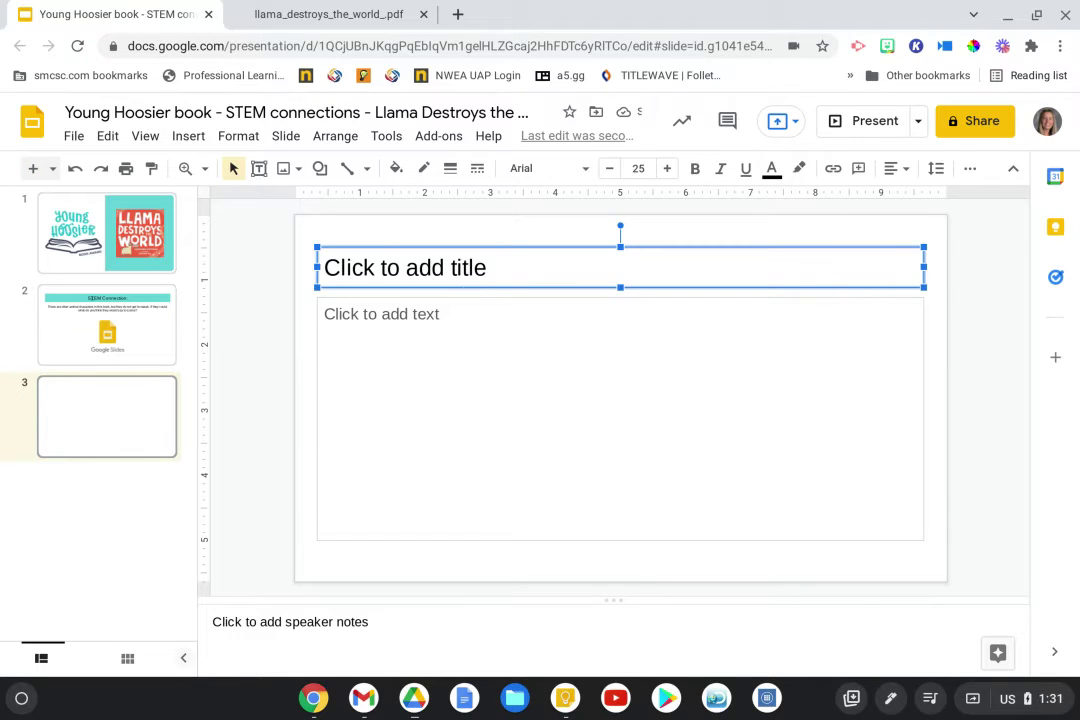
key("Delete")
left_click(475, 300)
key("Delete")
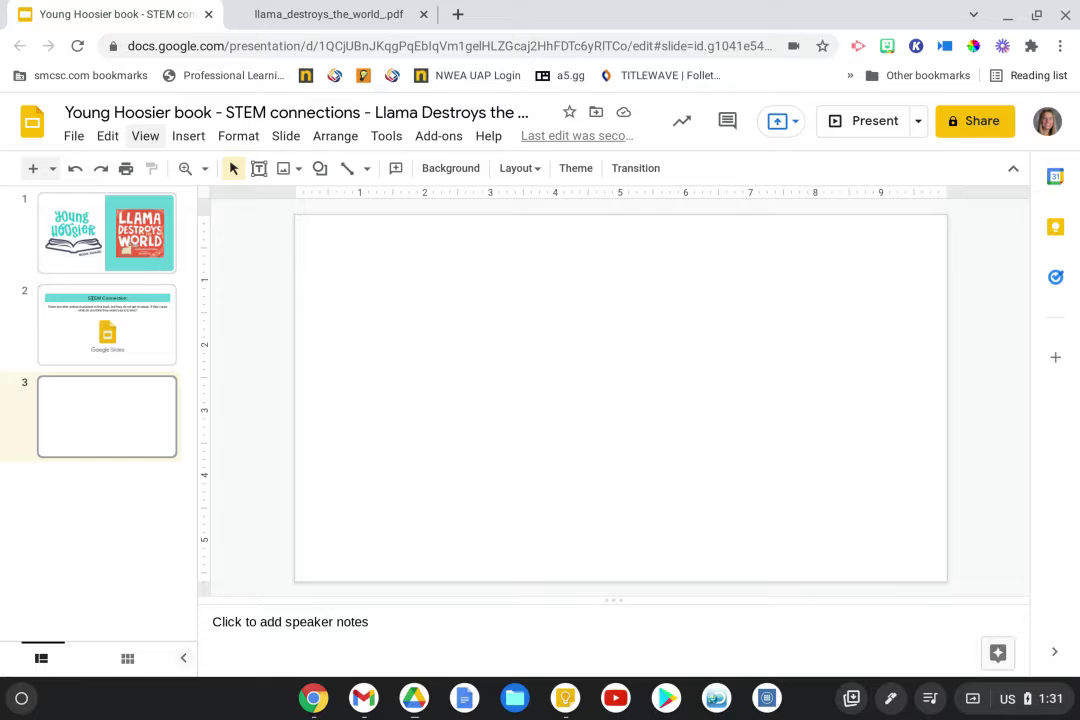
Insert a four-column, one-row table and stretch it to fill the slide
left_click(186, 140)
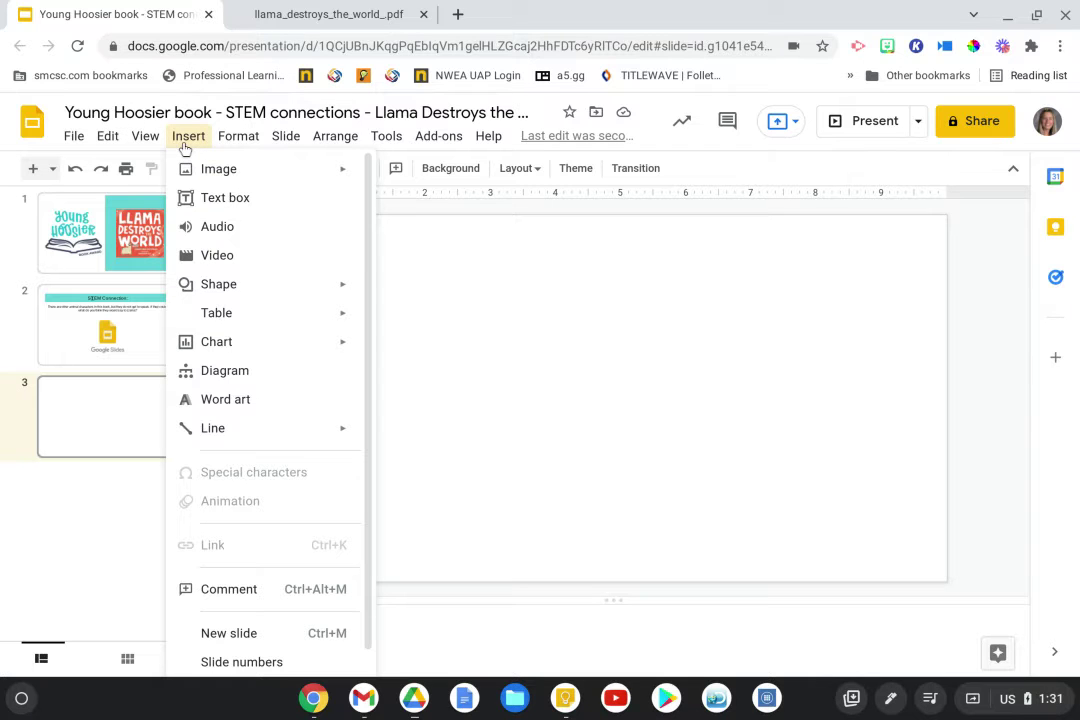
mouse_move(277, 313)
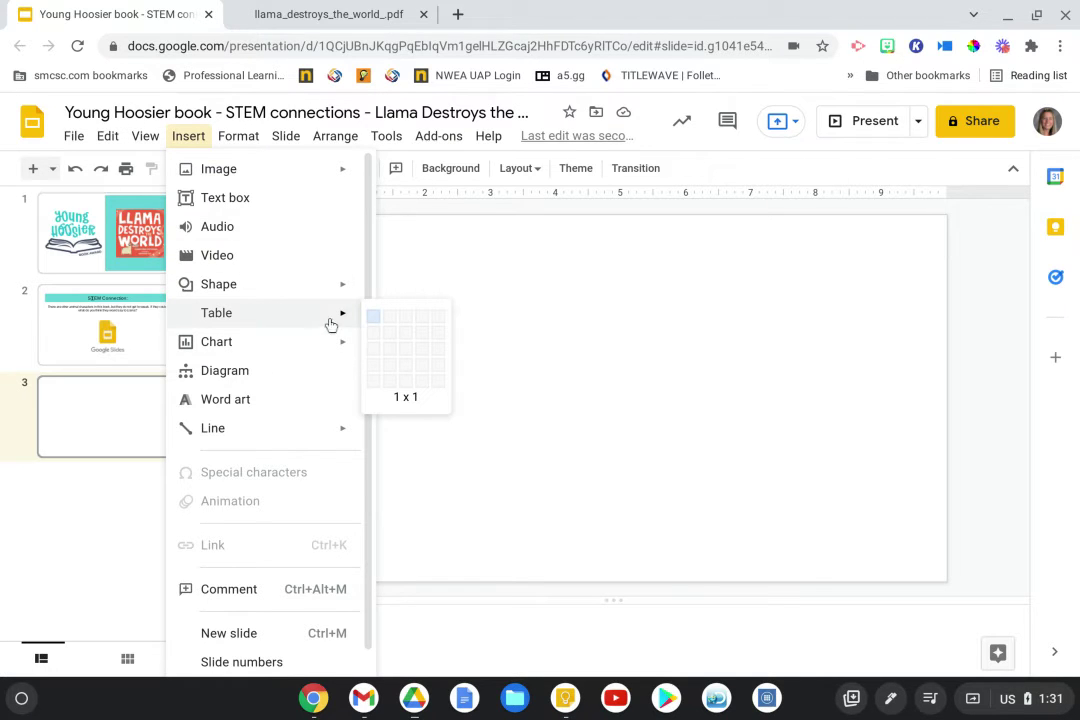
left_click(425, 327)
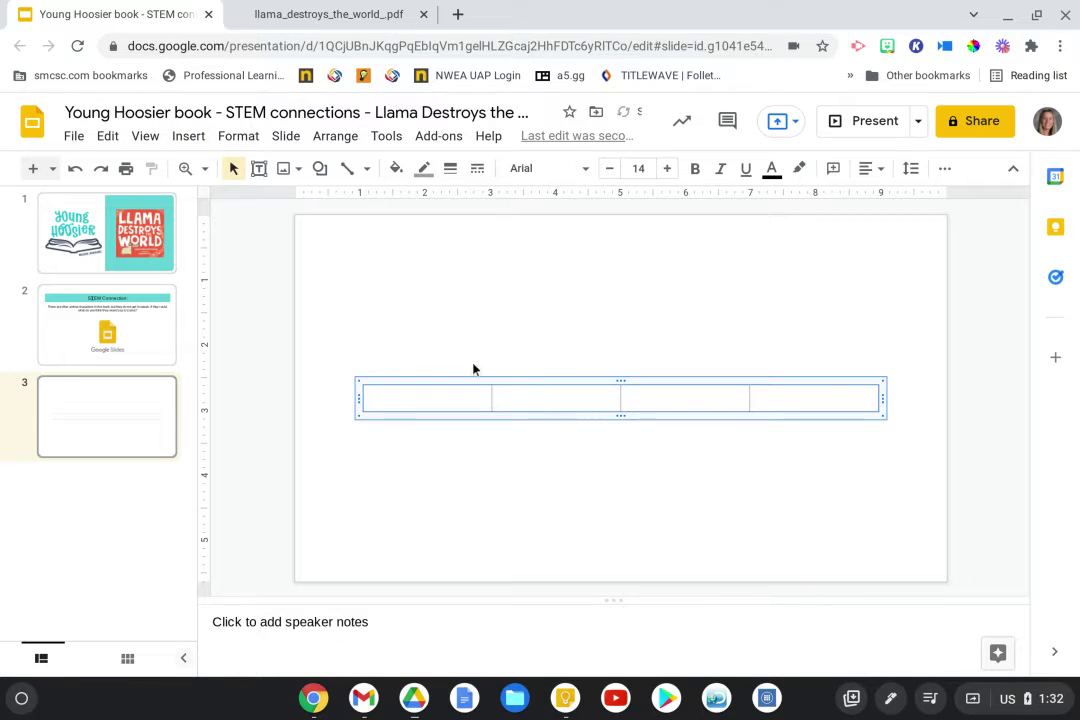
left_click_drag(357, 390, 301, 390)
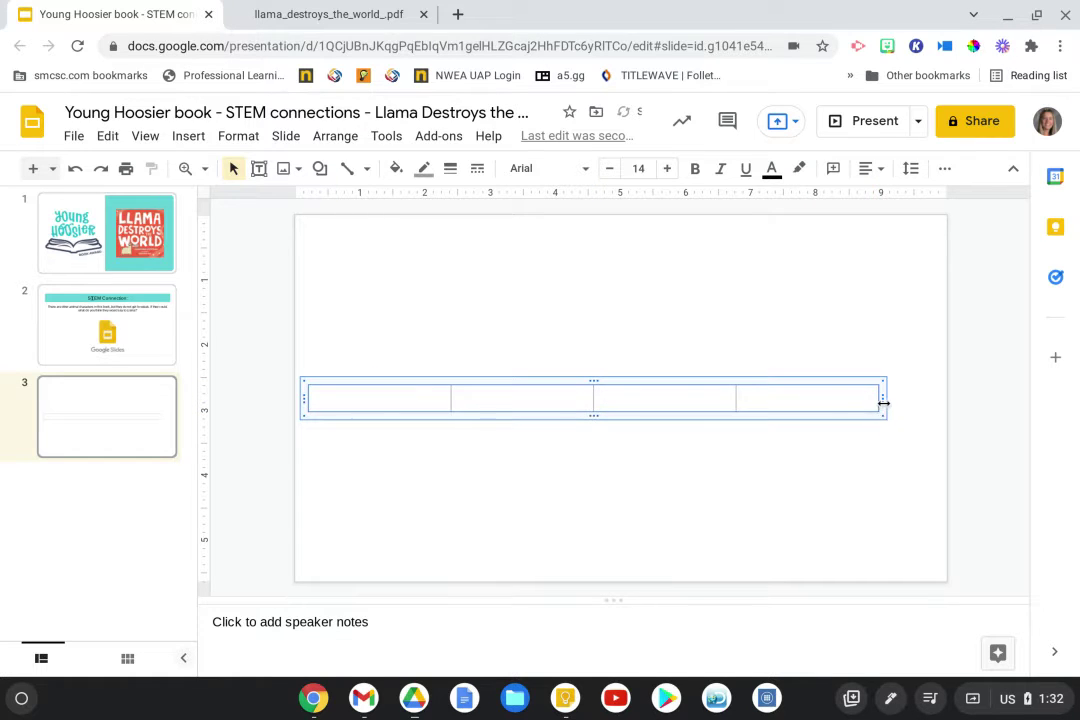
left_click_drag(884, 403, 934, 404)
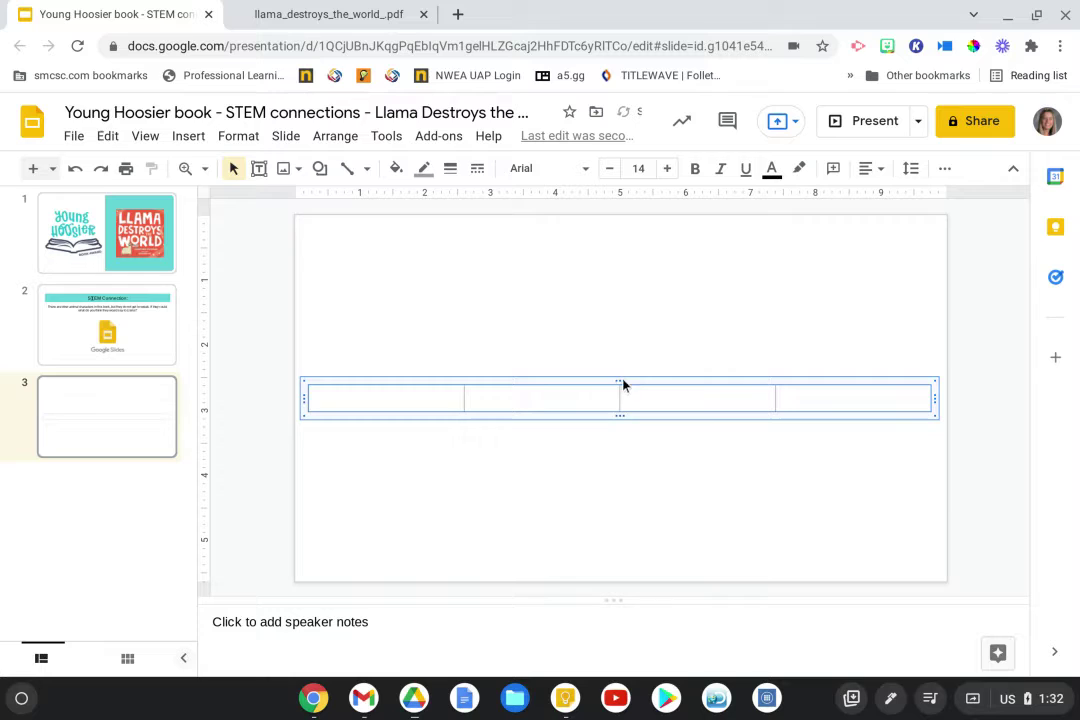
left_click_drag(622, 380, 591, 243)
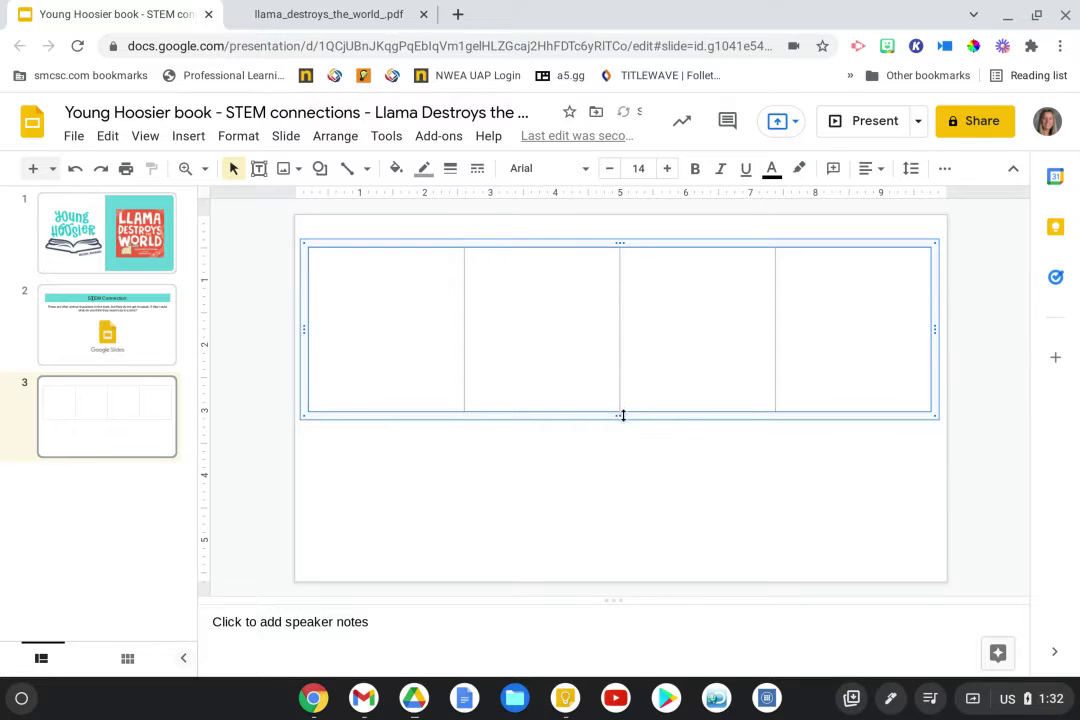
left_click_drag(622, 415, 639, 565)
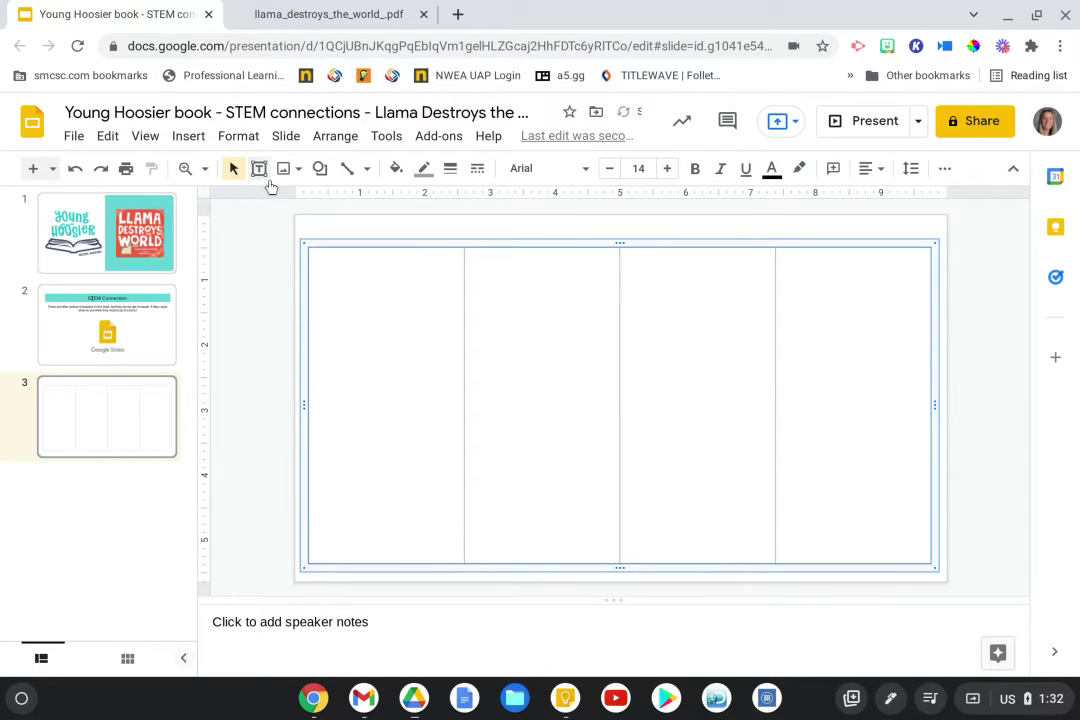
Give the table 12px black borders
left_click(450, 168)
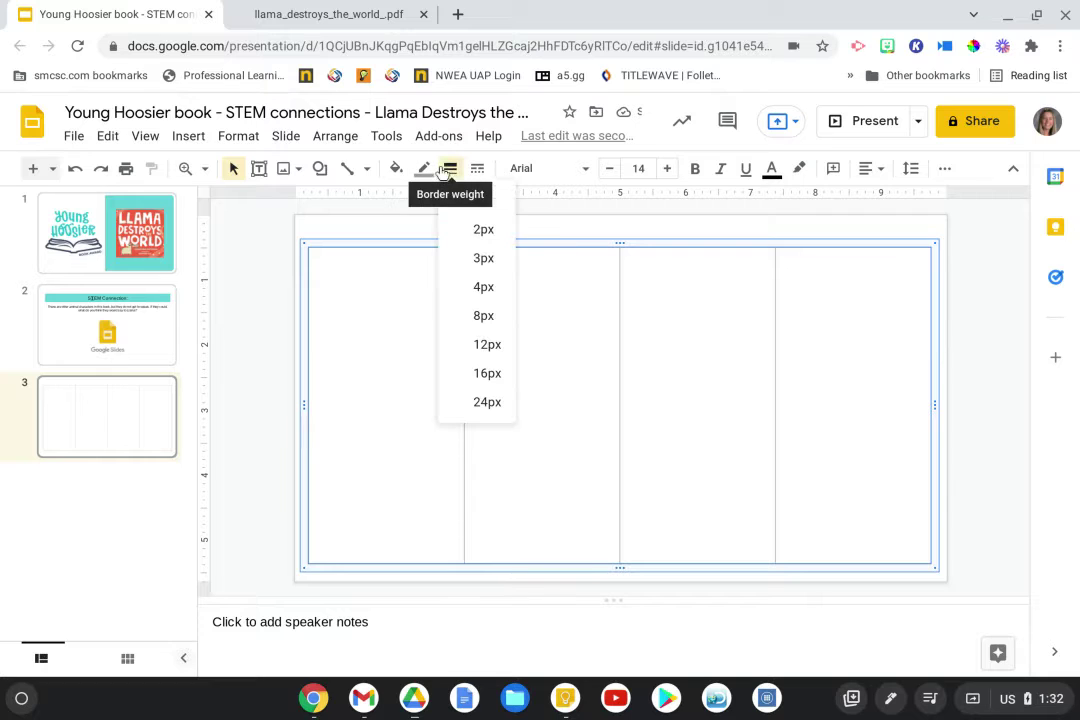
left_click(494, 344)
left_click(423, 168)
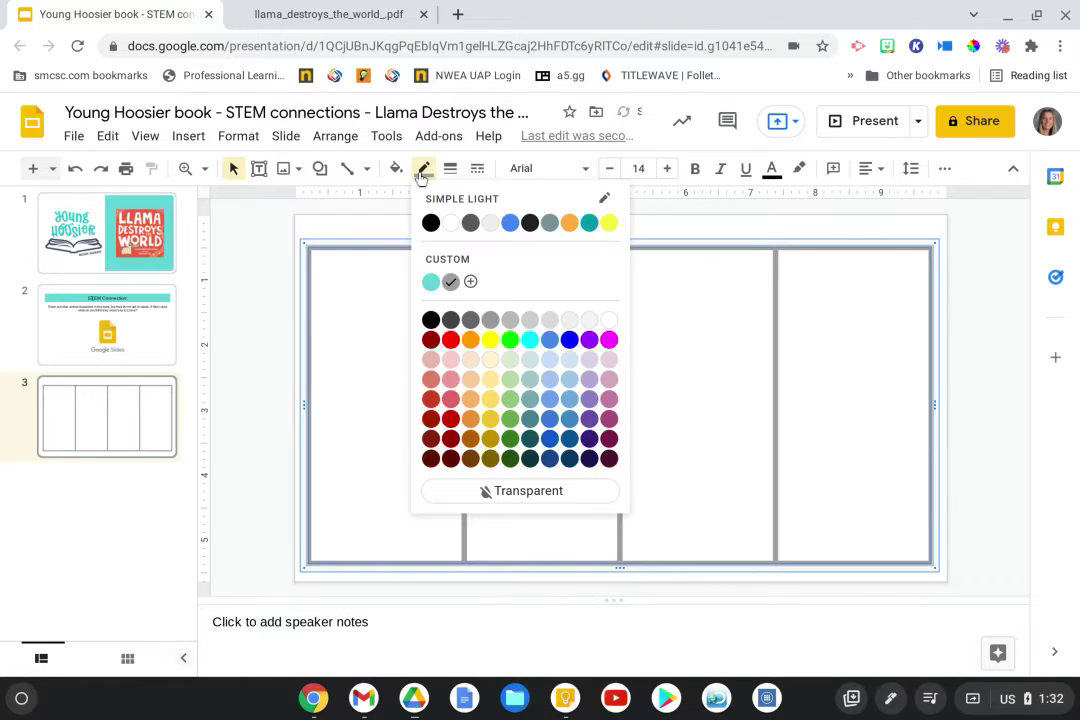
left_click(430, 222)
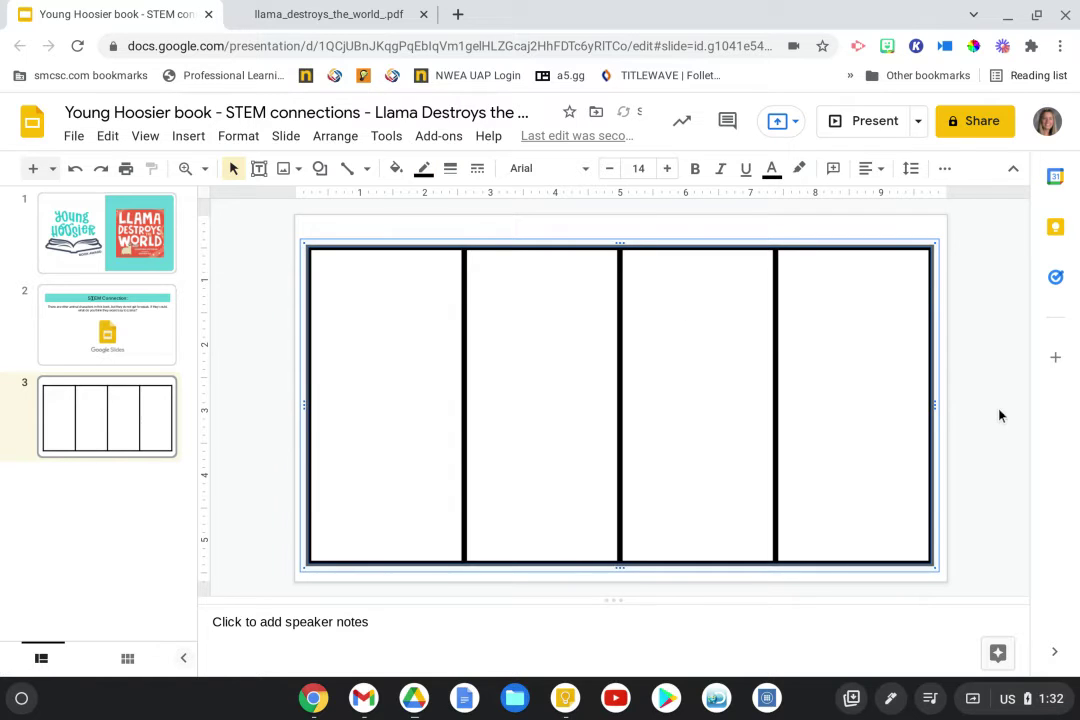
left_click(1000, 415)
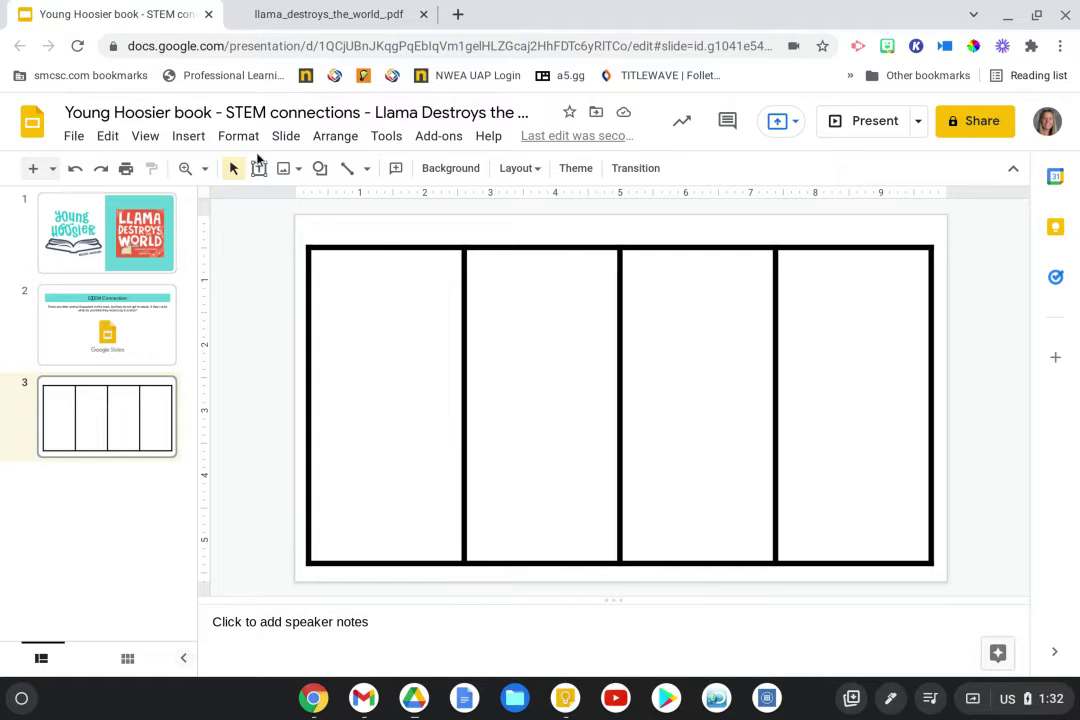
Run a web image search for 'pig clipart' in place of the old dog clip art query
left_click(188, 136)
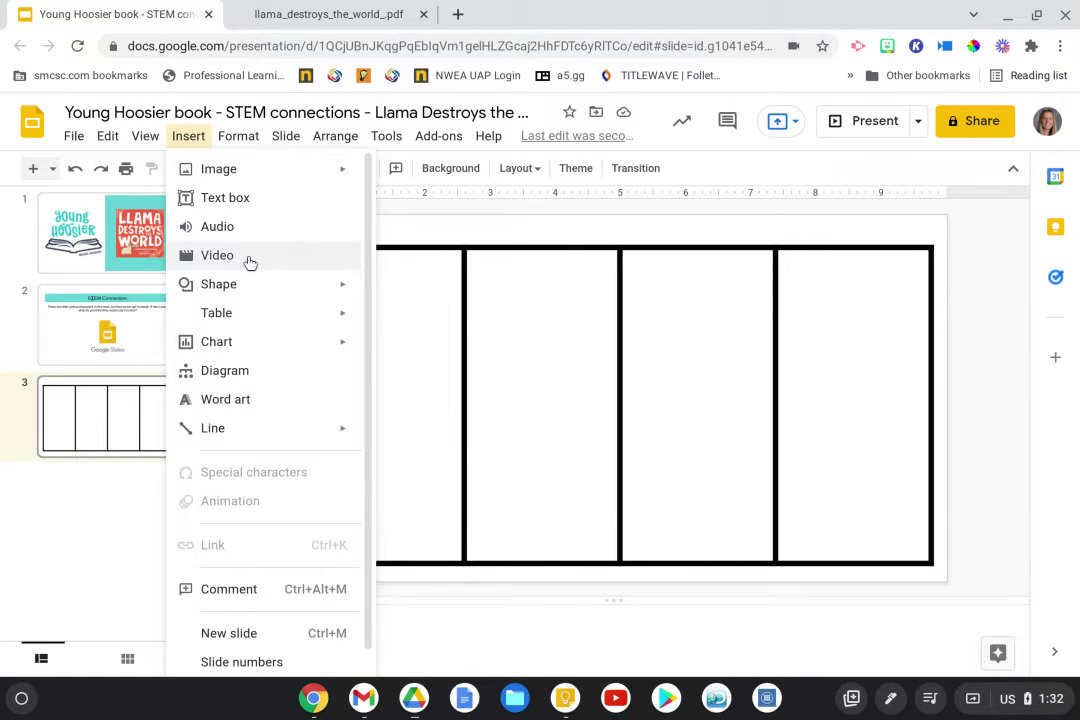
mouse_move(248, 176)
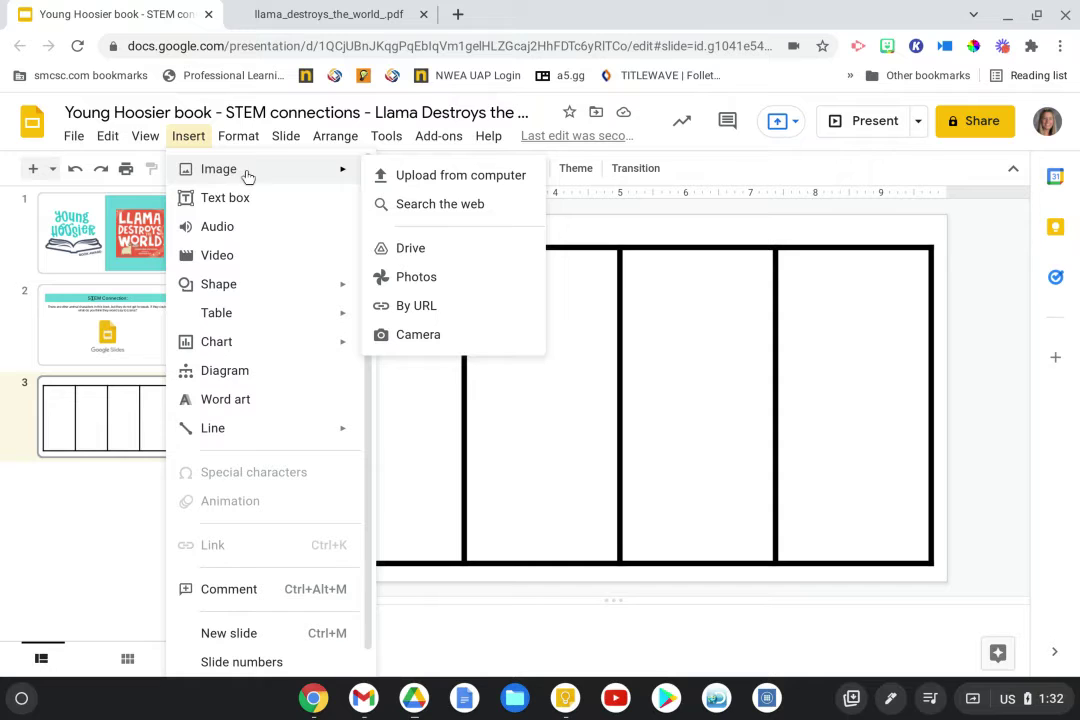
left_click(417, 206)
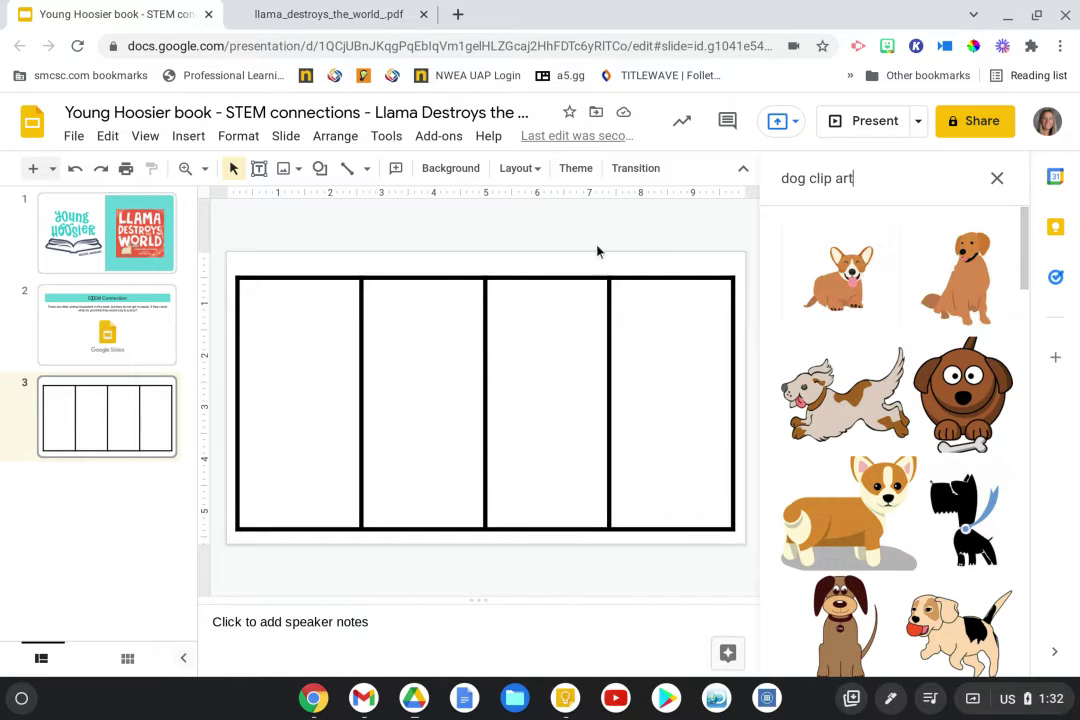
left_click(997, 178)
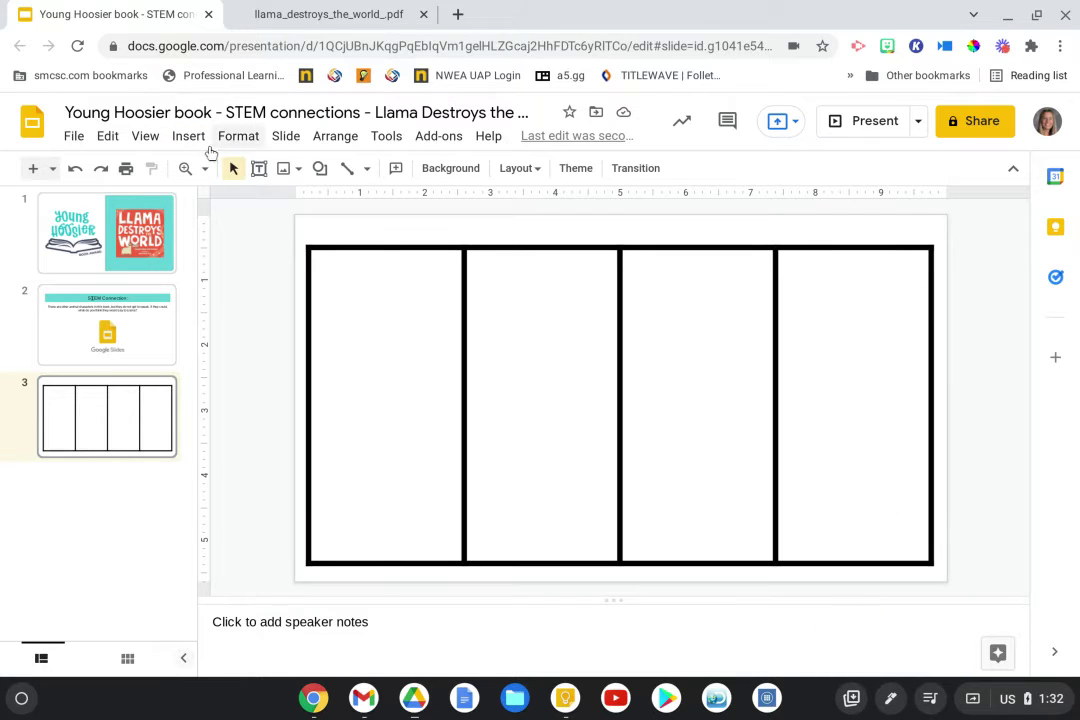
left_click(188, 136)
mouse_move(224, 172)
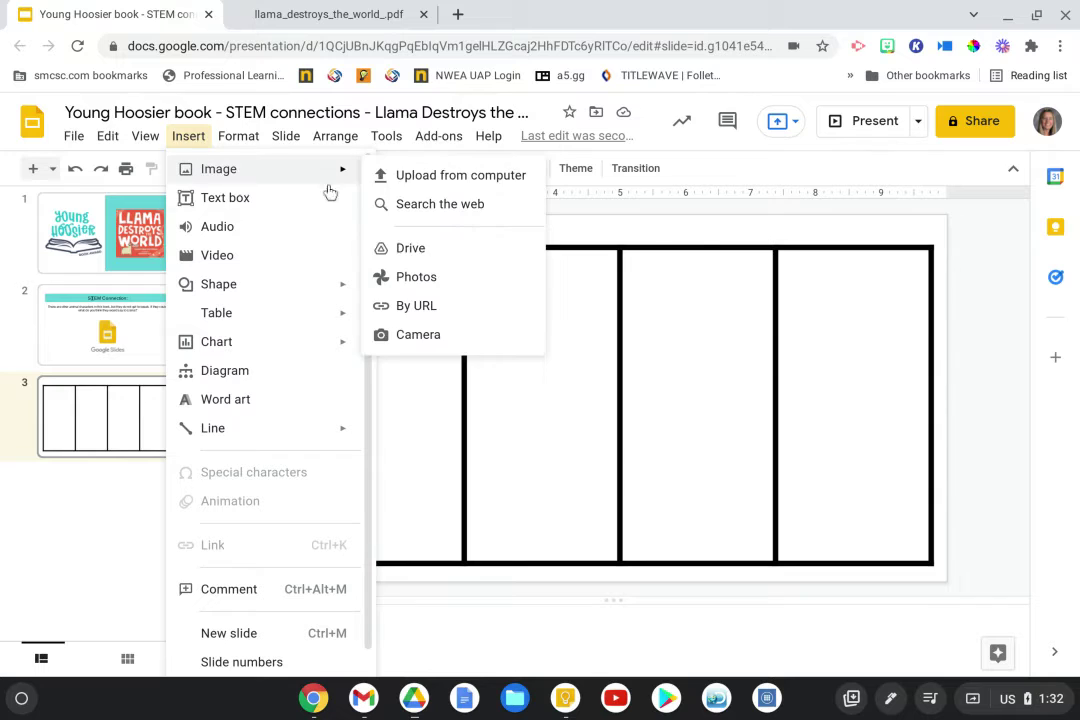
left_click(400, 203)
left_click_drag(862, 178, 779, 170)
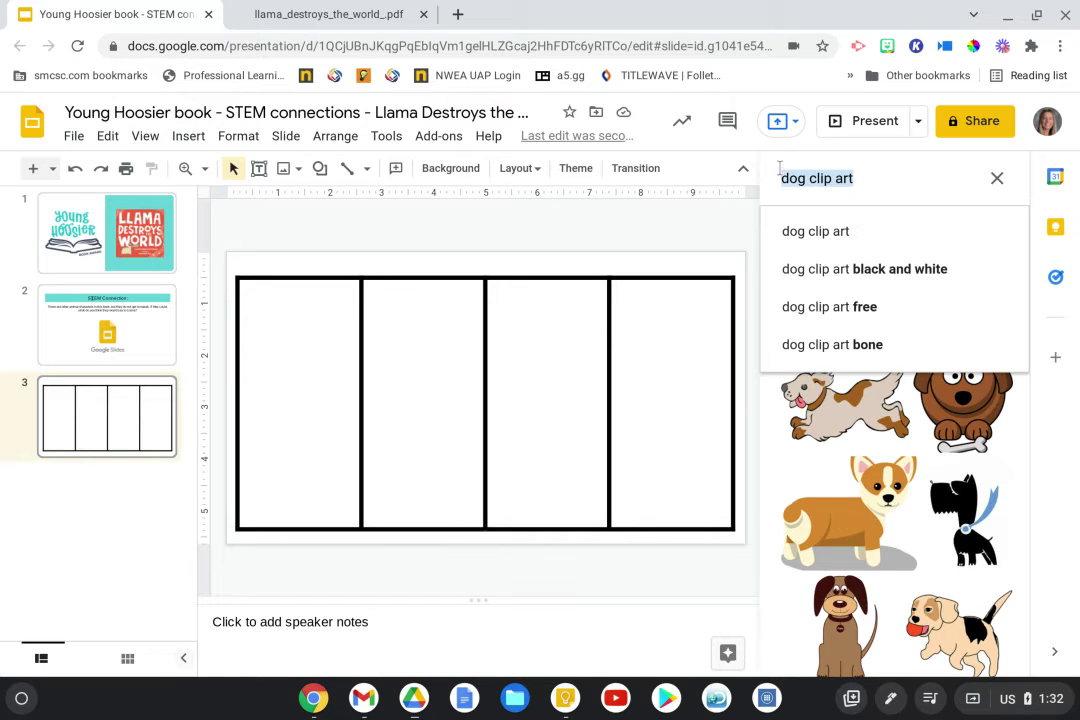
key("BackSpace")
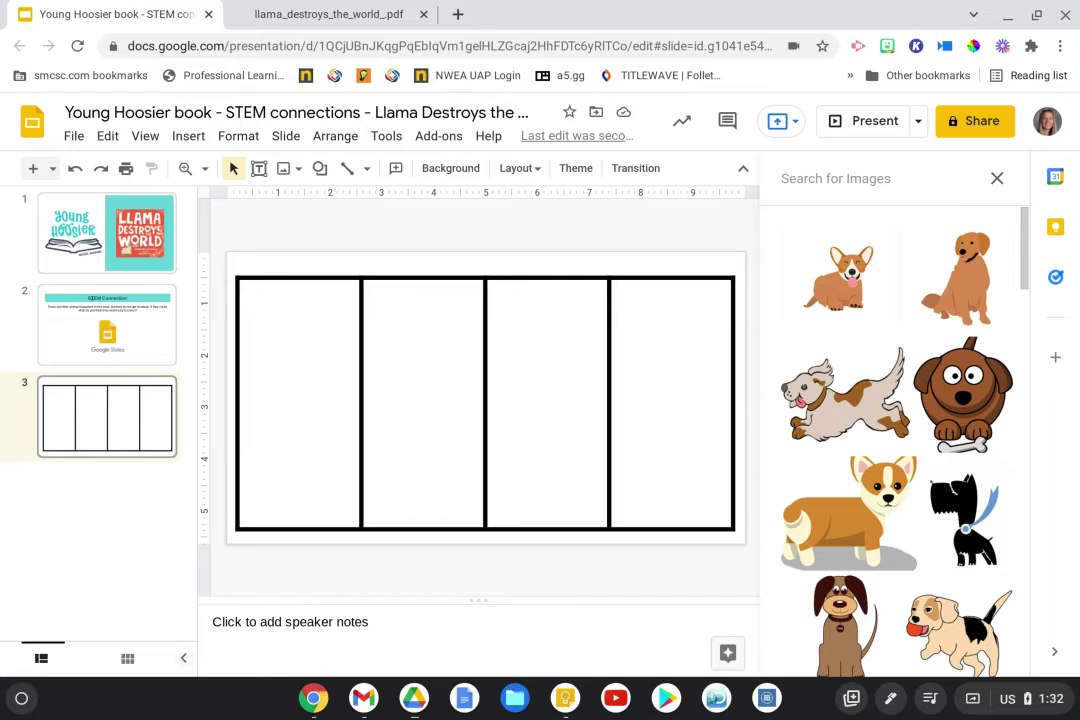
type("pig")
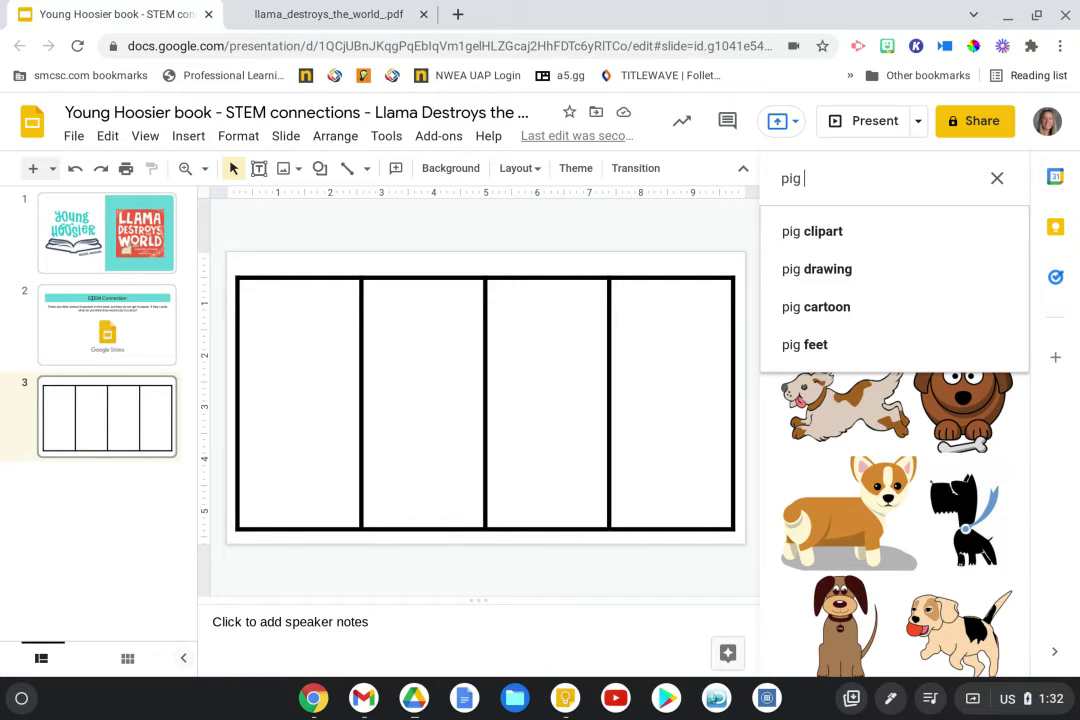
type(" clipart")
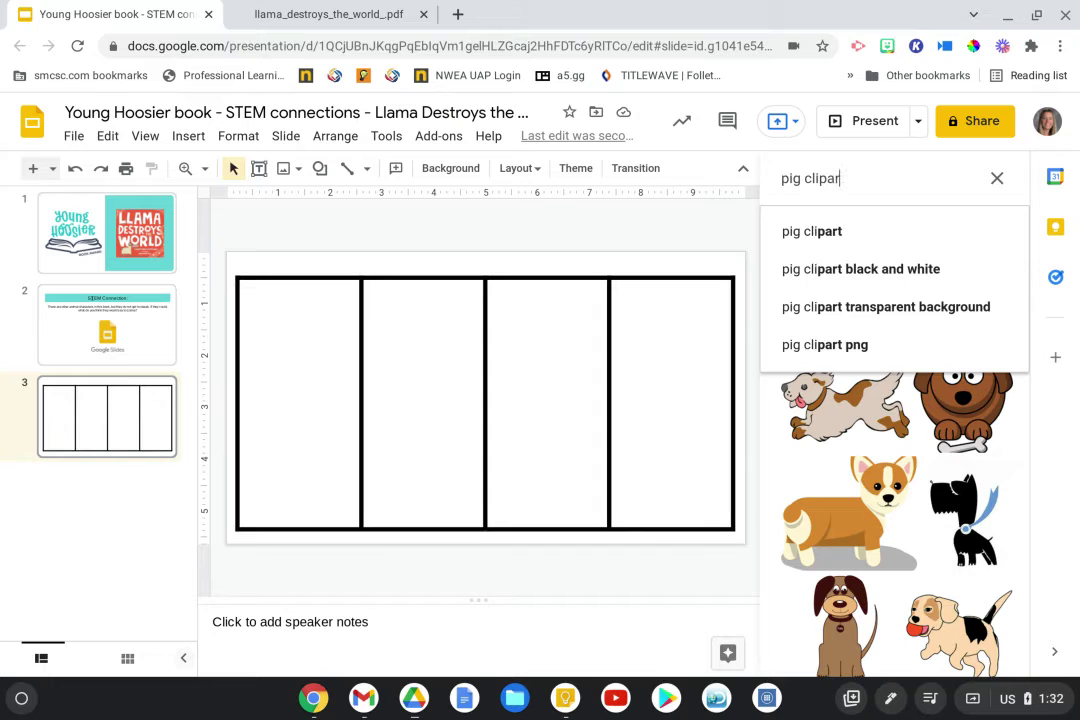
key("Return")
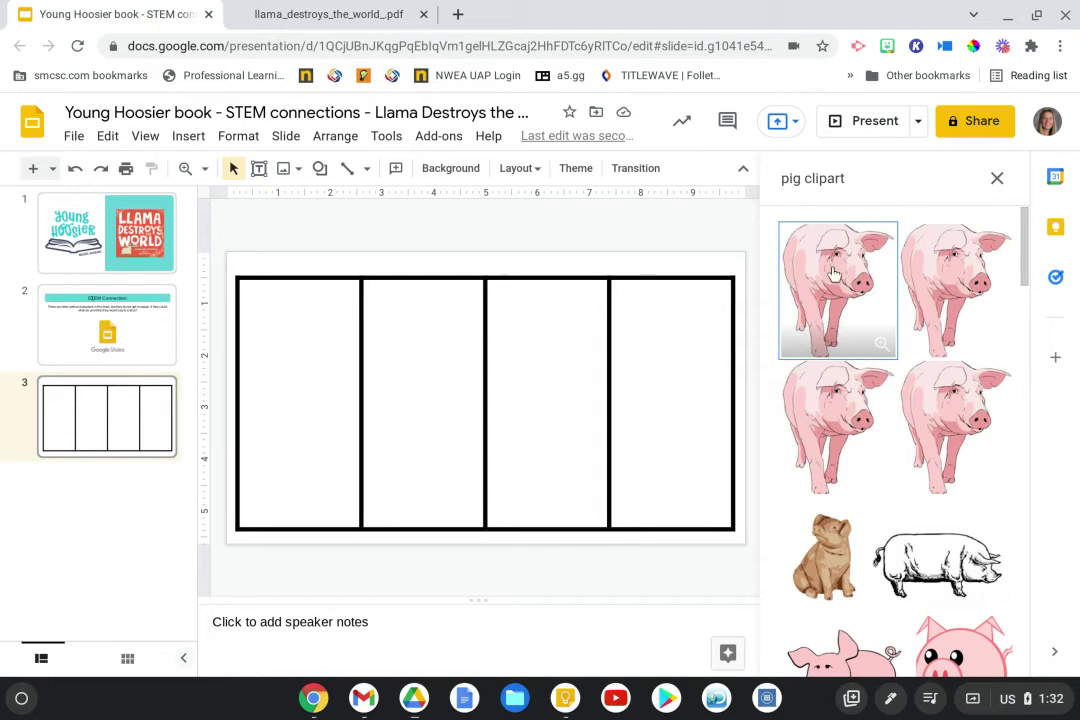
Insert the round pink cartoon pig image onto slide 3
scroll(897, 403, "down", 3)
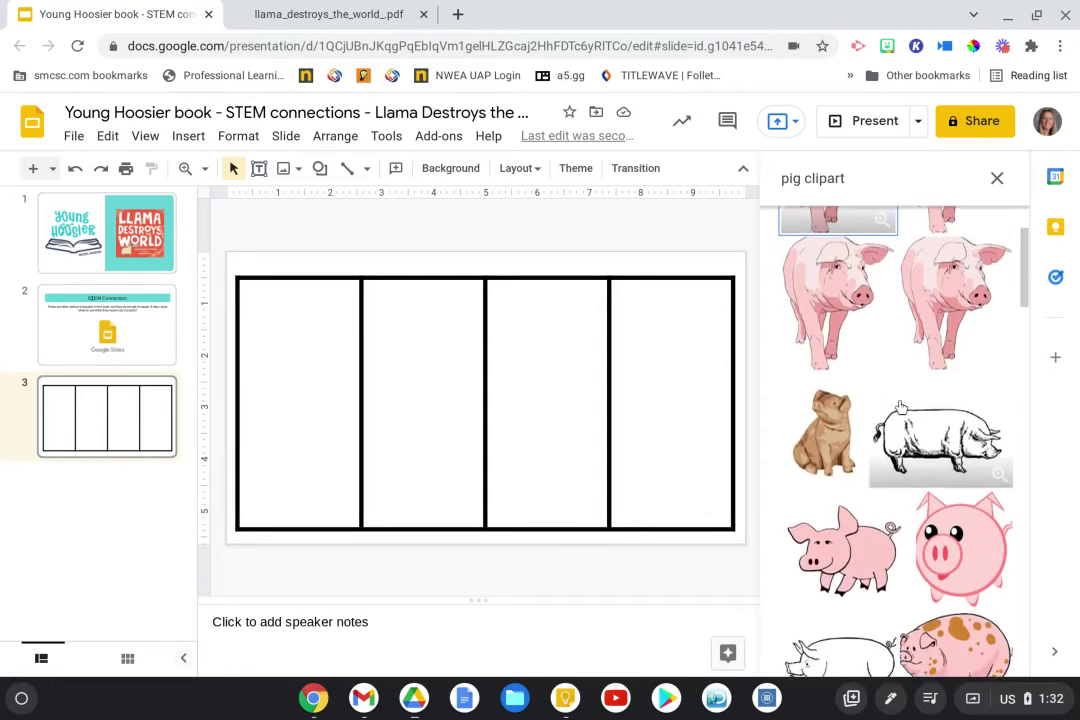
scroll(897, 405, "up", 1)
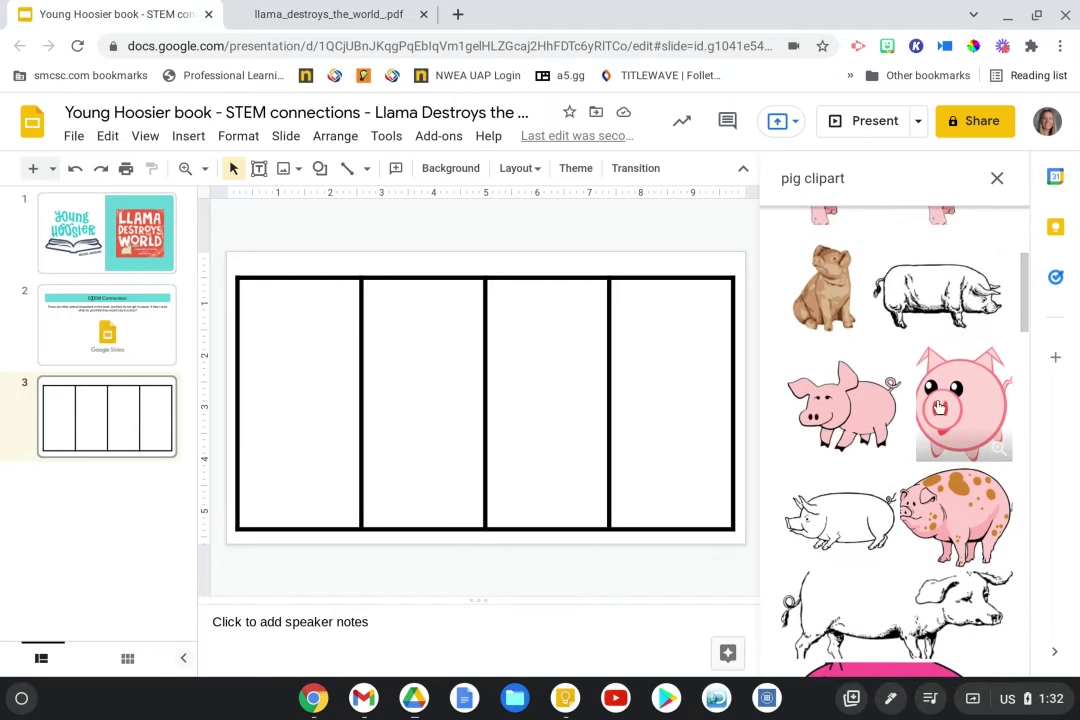
left_click(941, 405)
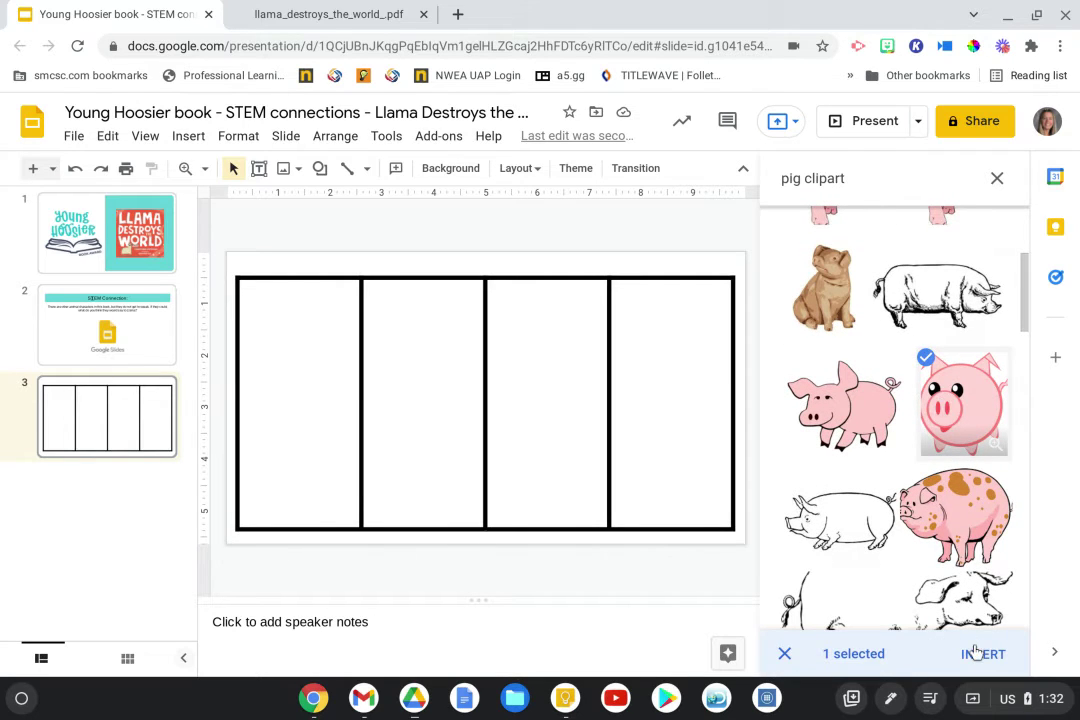
left_click(964, 650)
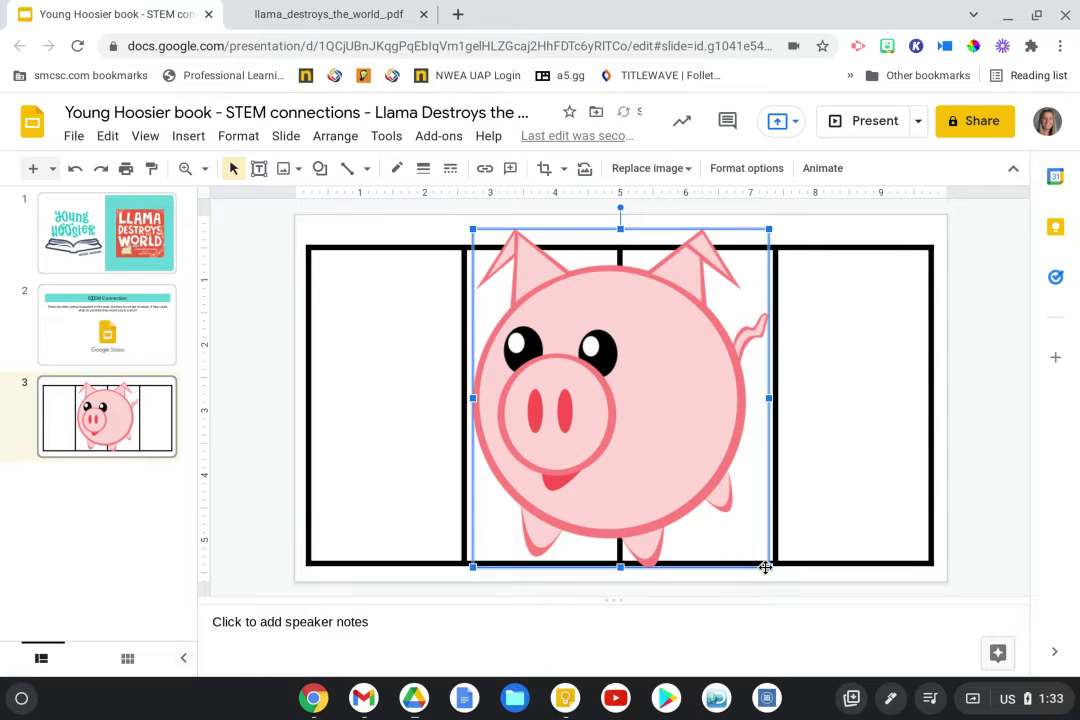
Shrink the pig and move it to the bottom of the first comic panel
left_click_drag(768, 566, 604, 379)
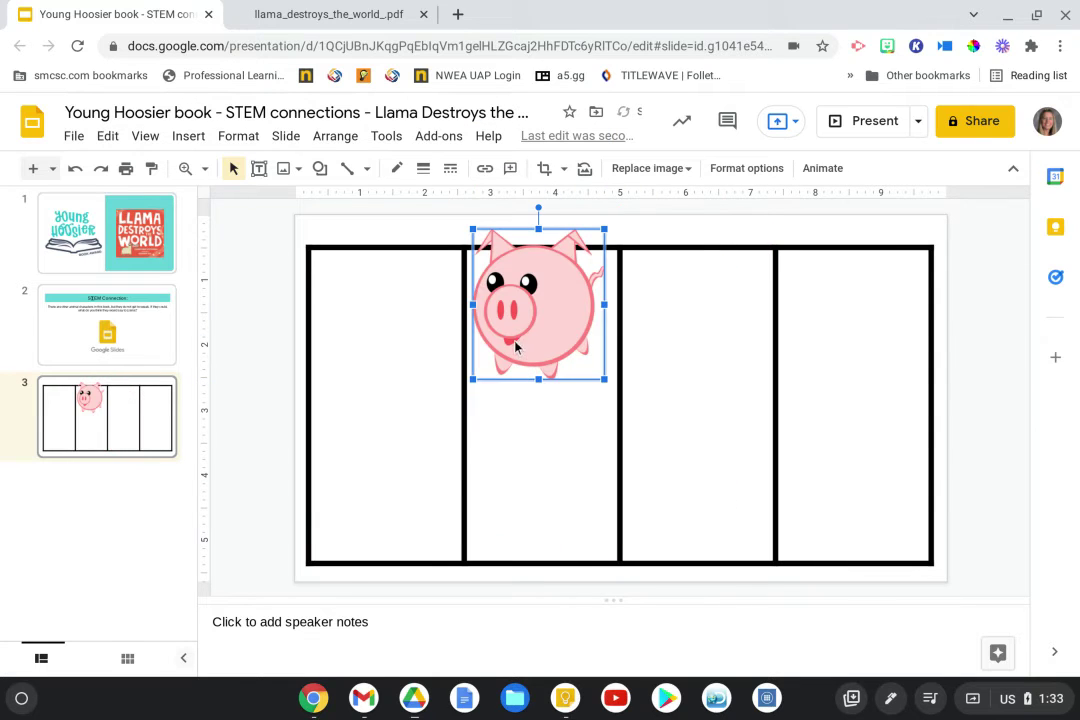
left_click_drag(510, 338, 366, 511)
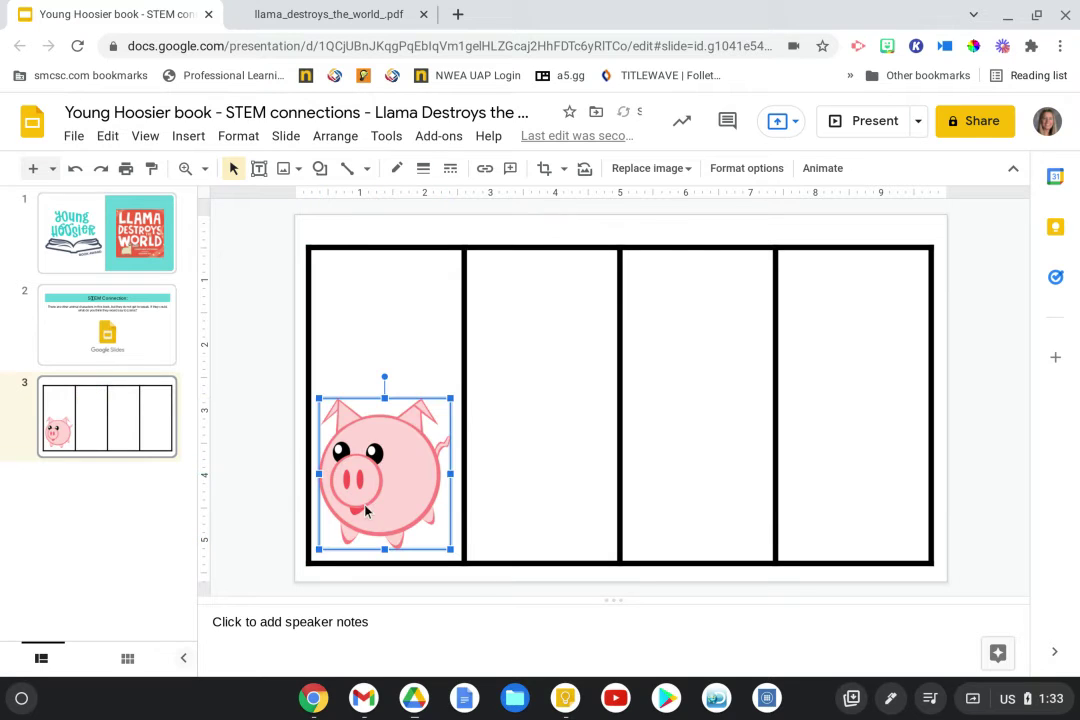
left_click(504, 468)
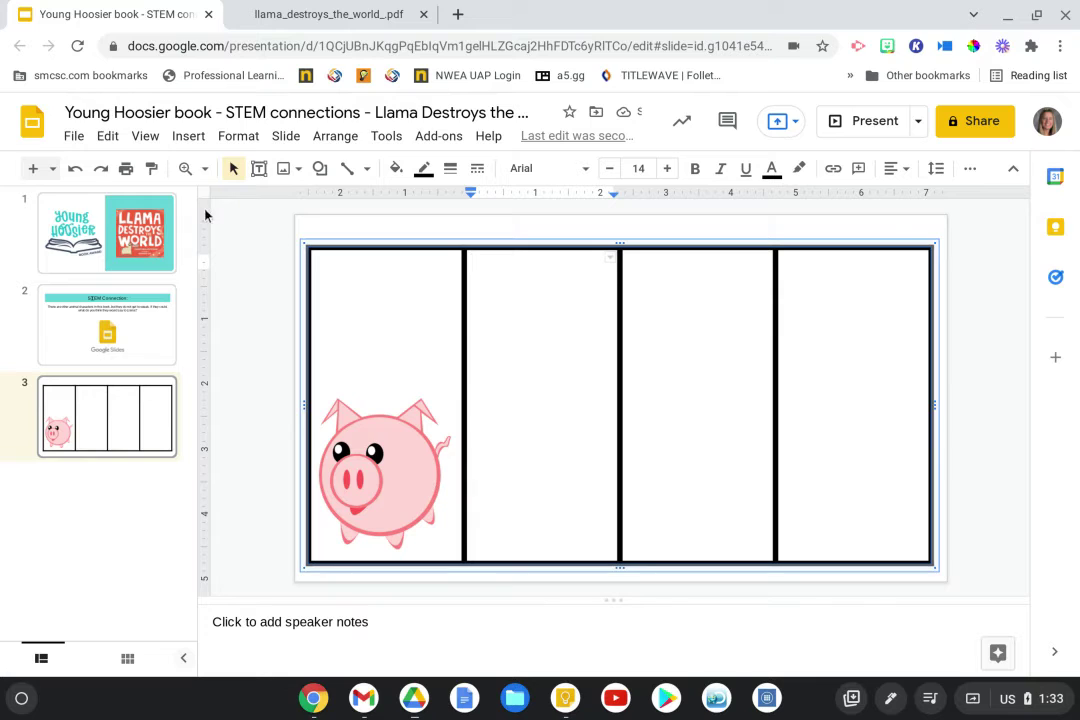
Draw an oval callout speech bubble just above the pig in the first panel
left_click(193, 137)
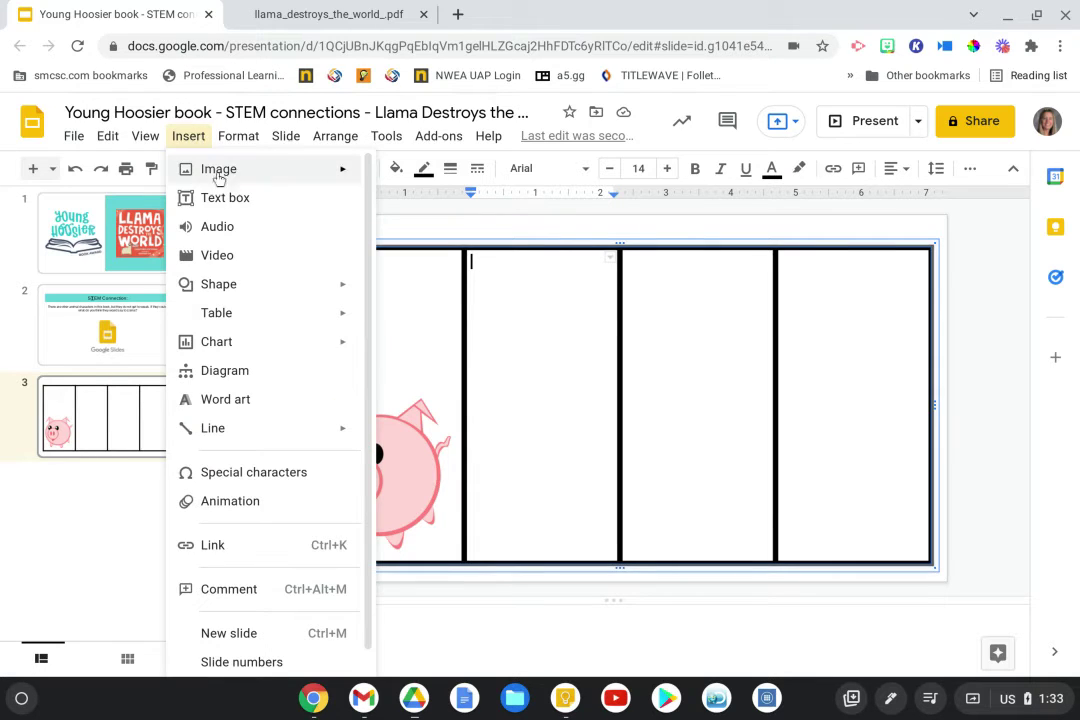
mouse_move(238, 288)
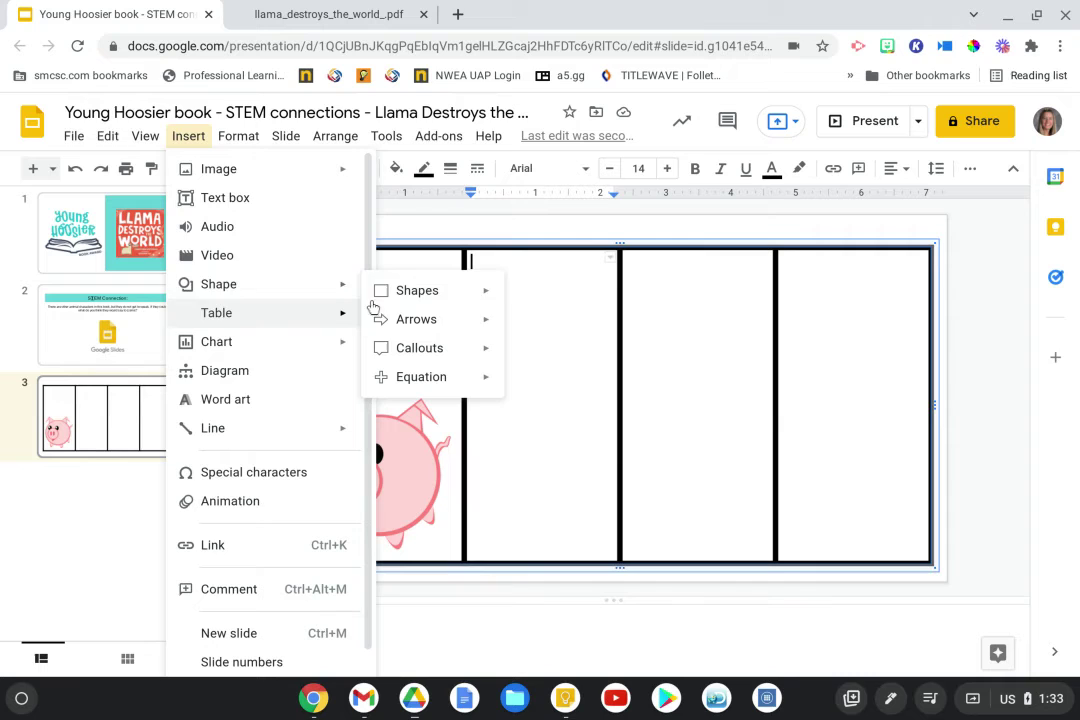
mouse_move(417, 347)
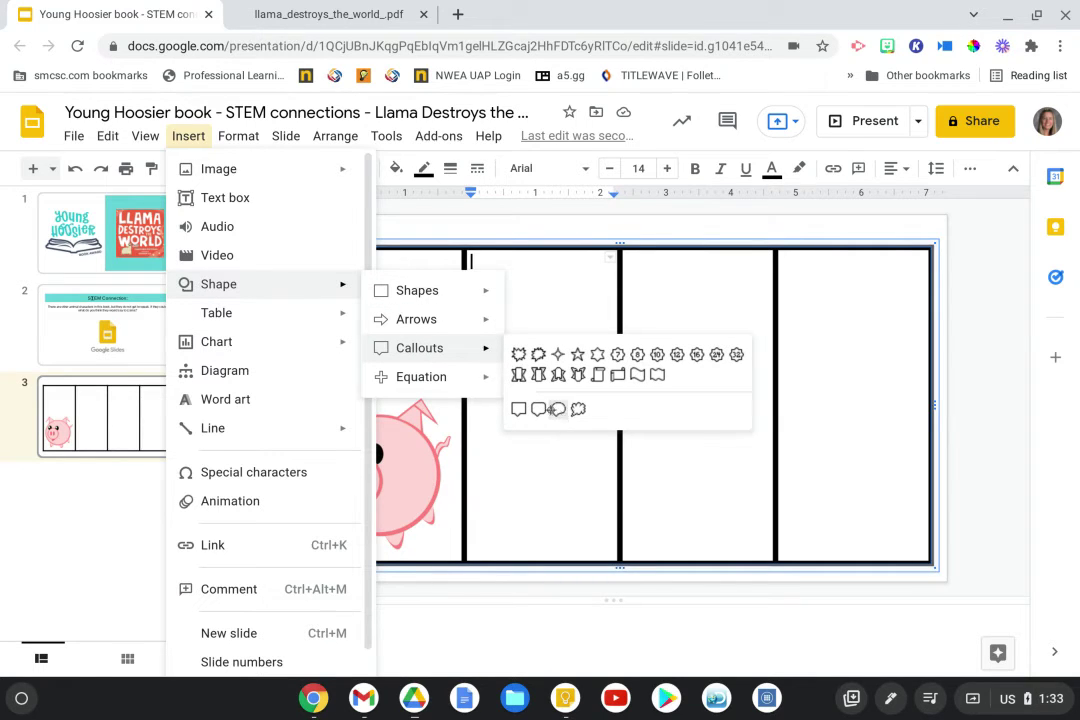
left_click(558, 410)
left_click_drag(352, 288, 456, 389)
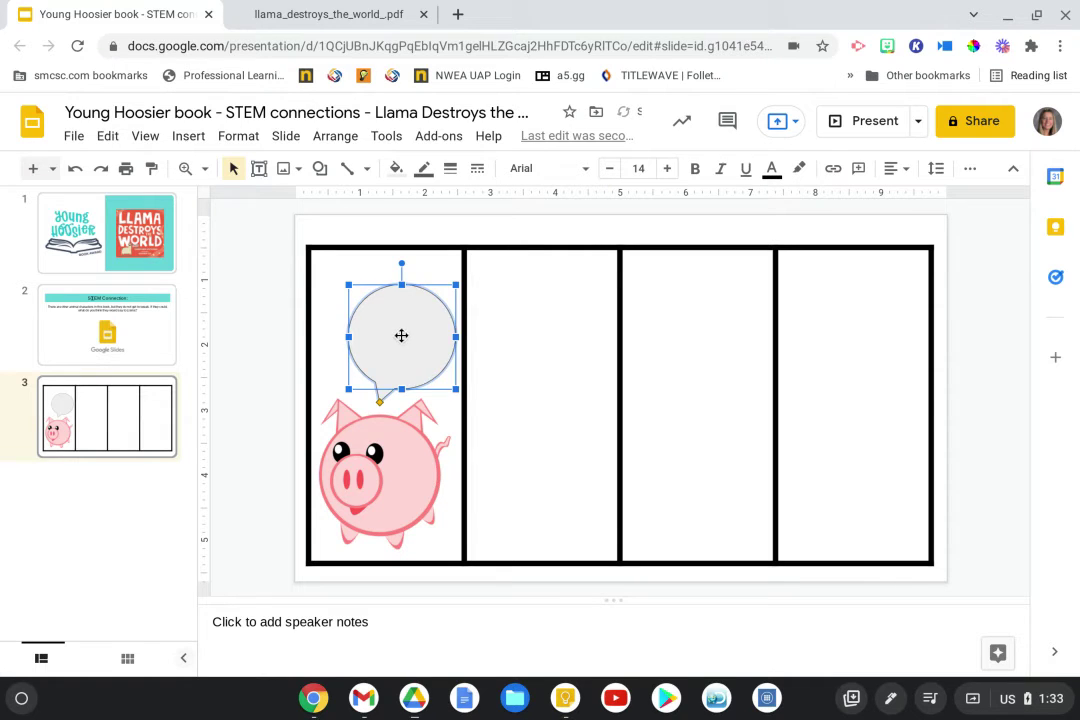
left_click_drag(401, 335, 378, 315)
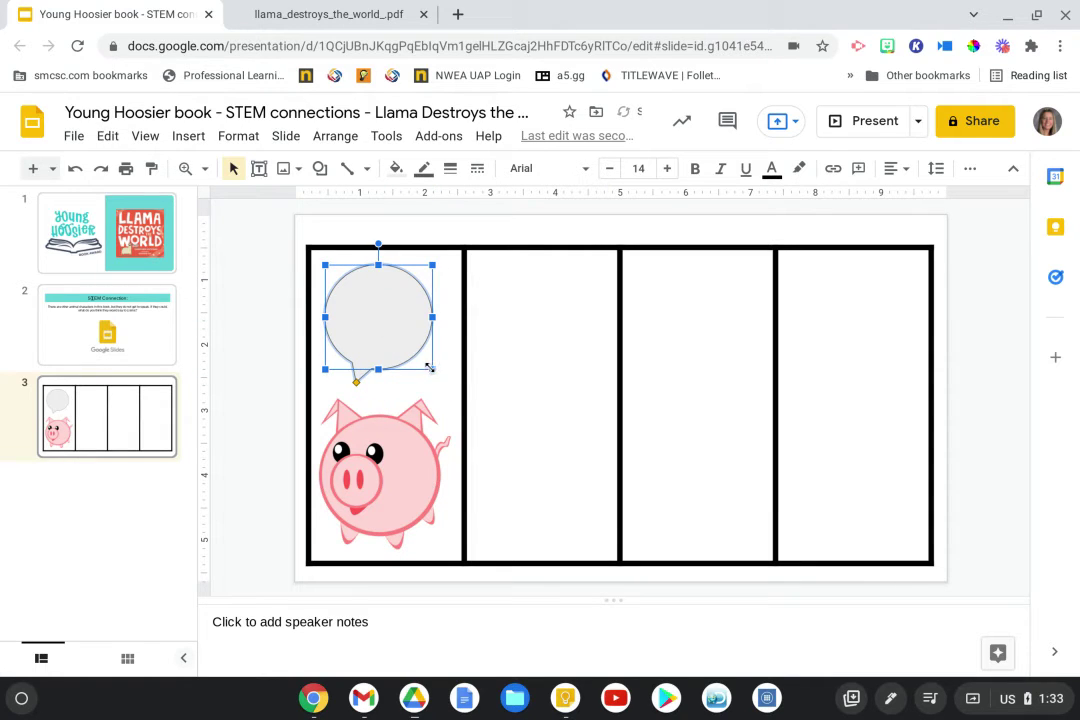
left_click_drag(430, 368, 450, 386)
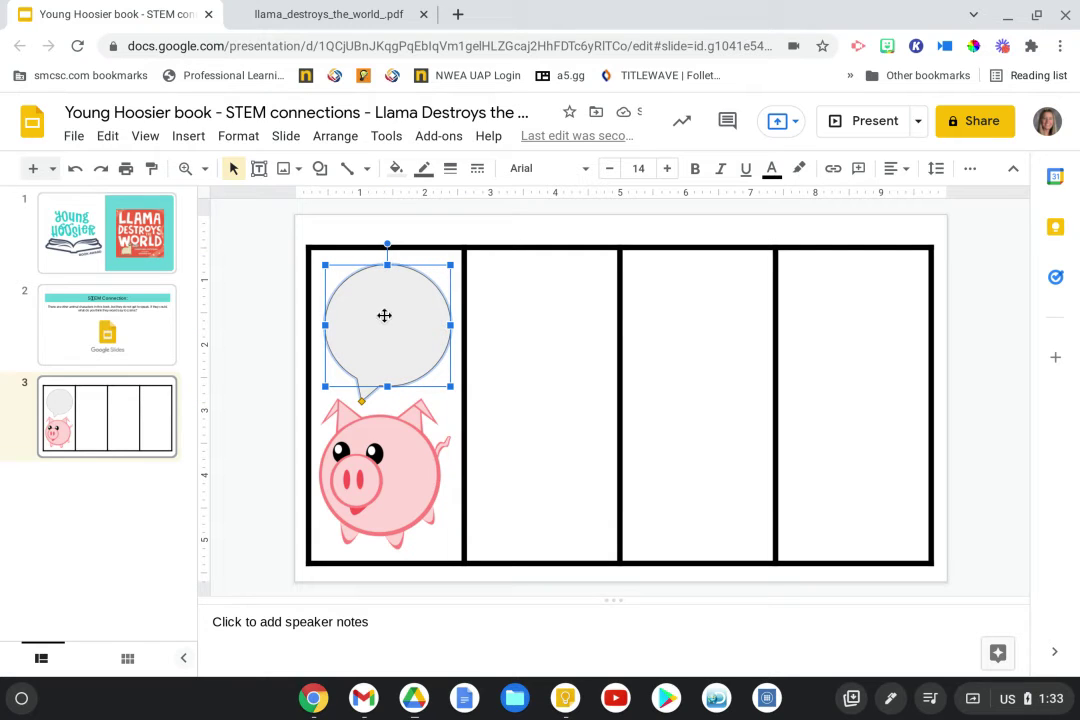
Set the speech bubble's fill to transparent and its outline to 2px
left_click(396, 169)
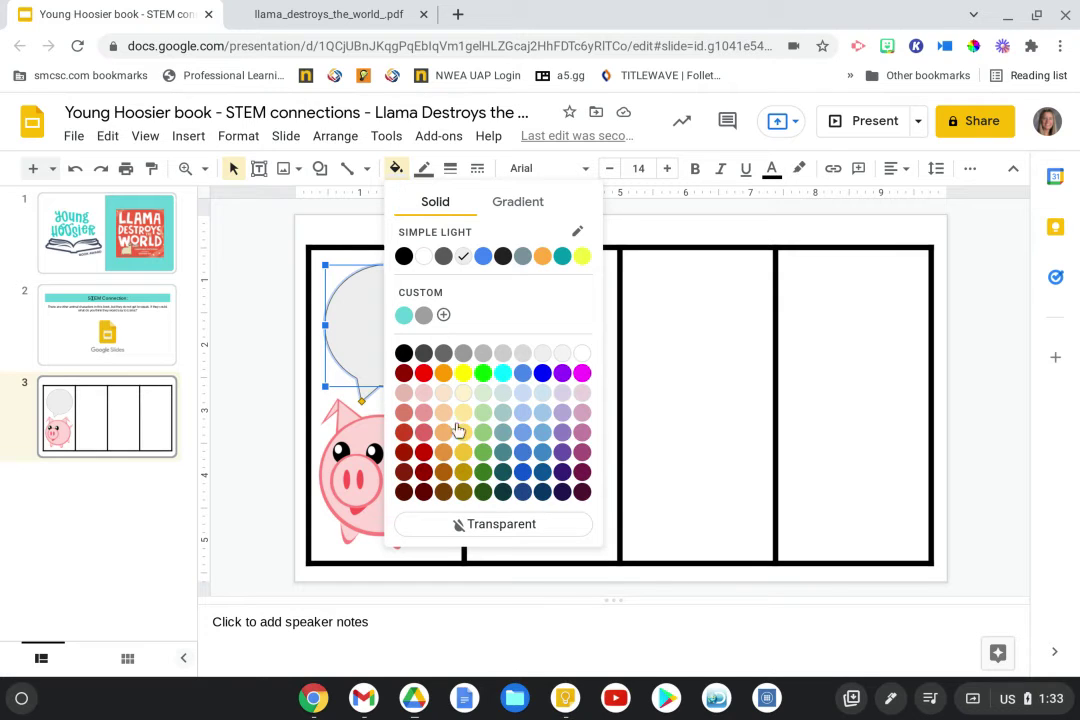
left_click(476, 524)
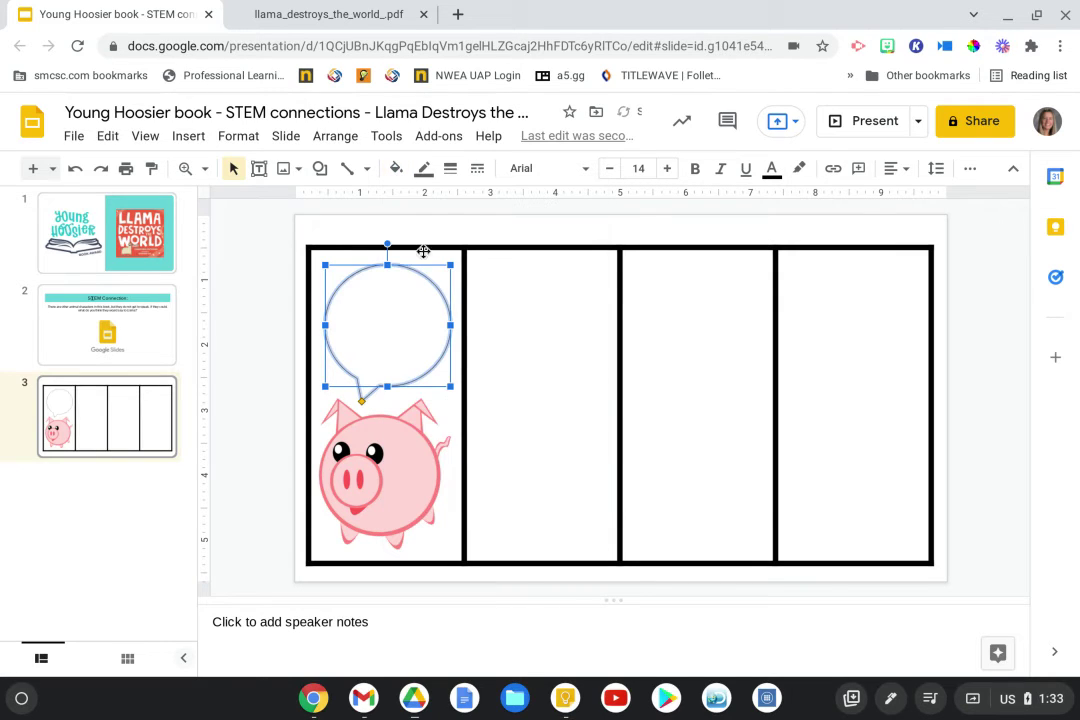
left_click(450, 168)
left_click(475, 229)
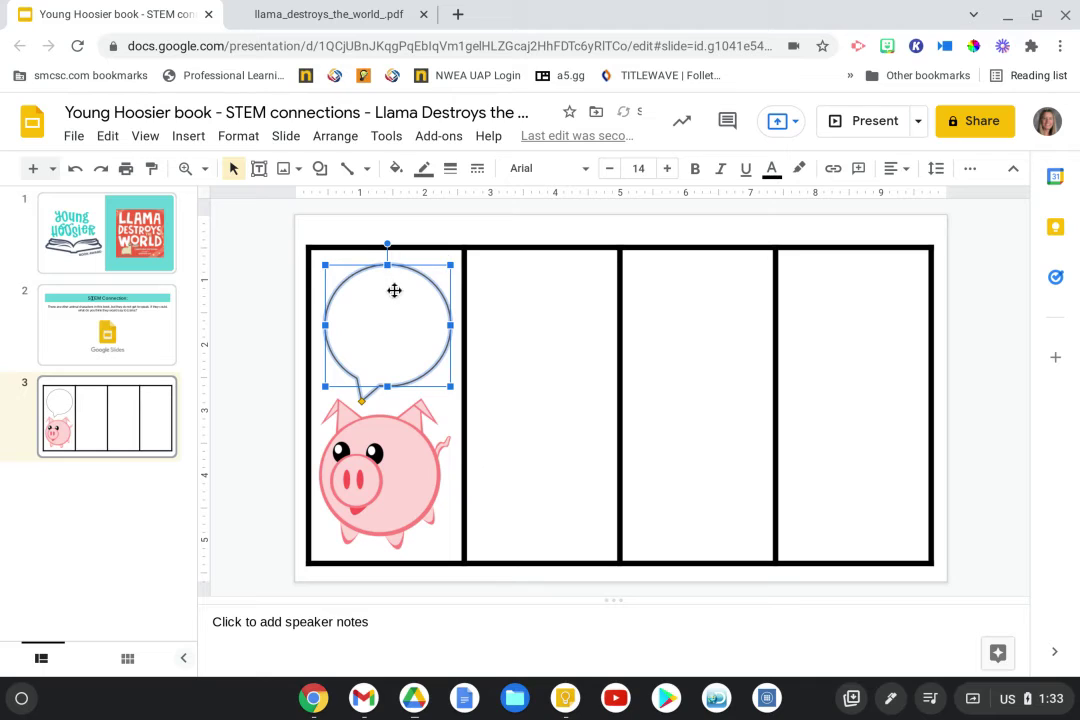
left_click(460, 235)
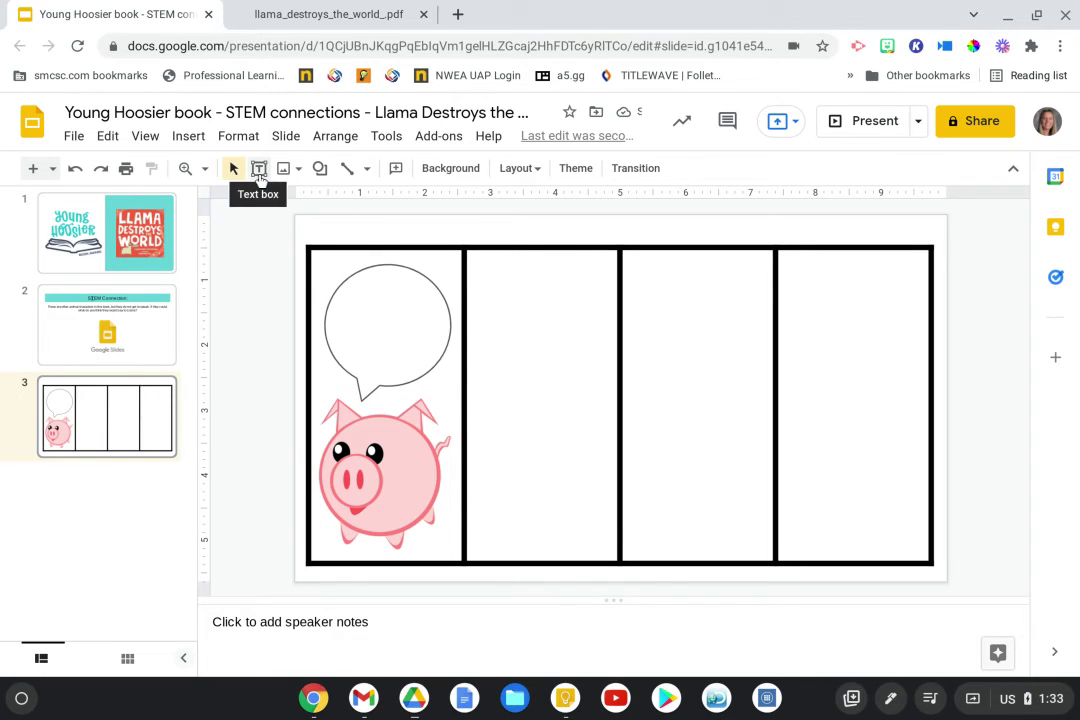
left_click(259, 170)
Add a text box in the bubble reading 'No, don't eat all of the pie' and select its text
left_click_drag(342, 294, 430, 356)
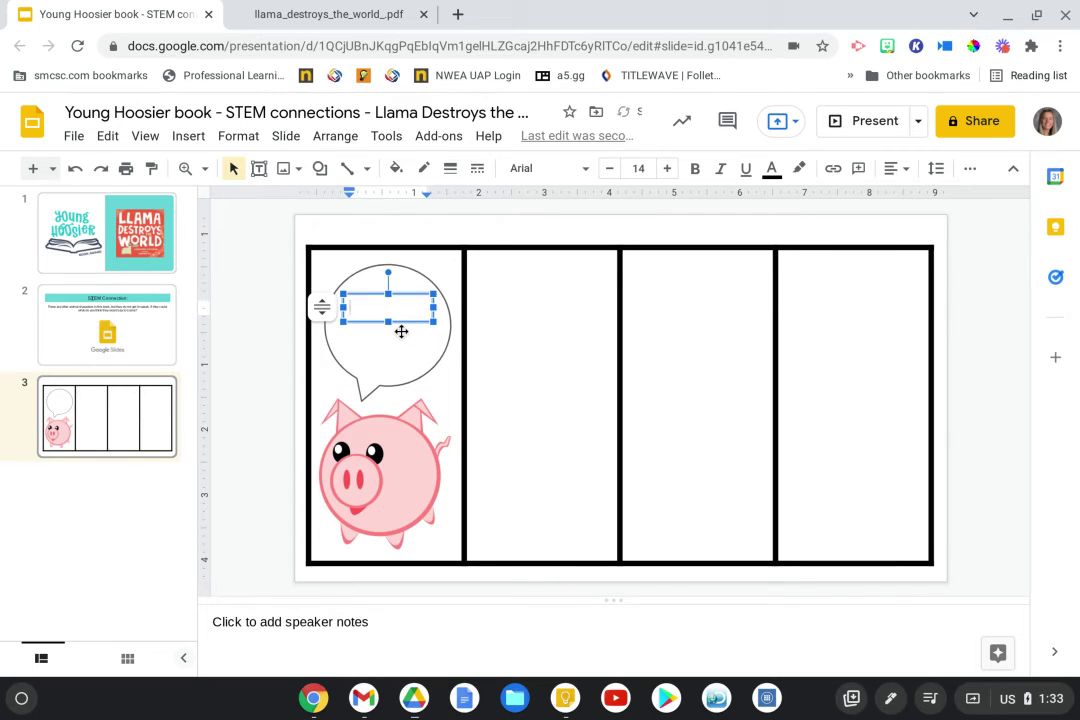
type("No, don't eat all of the pie!")
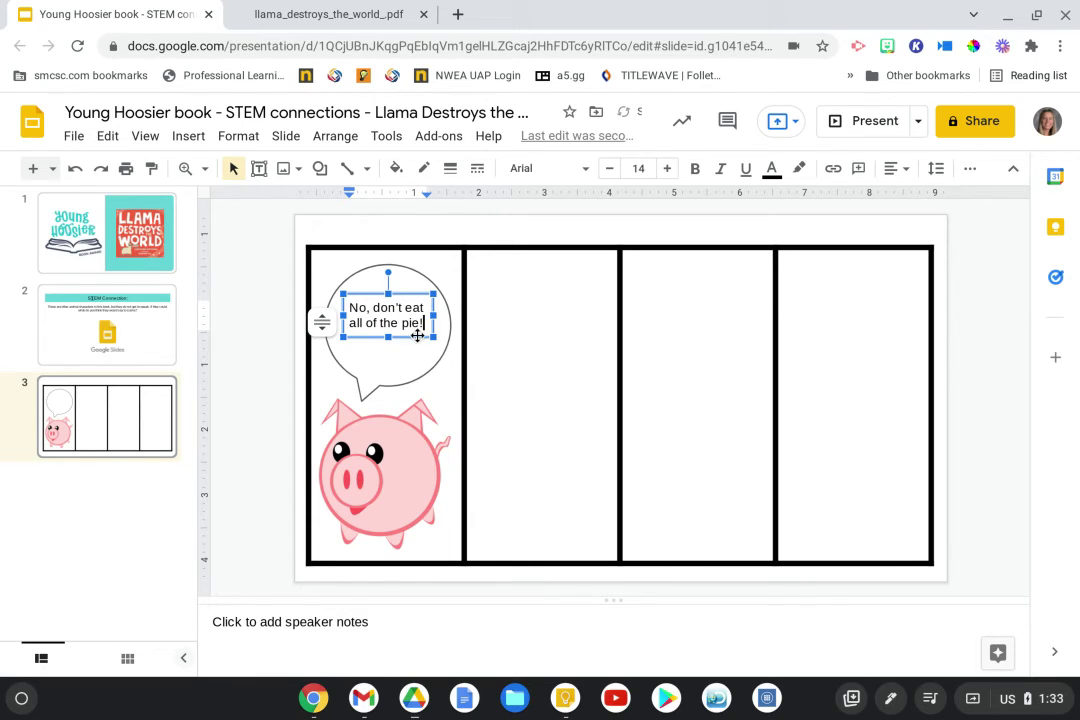
key("ctrl+a")
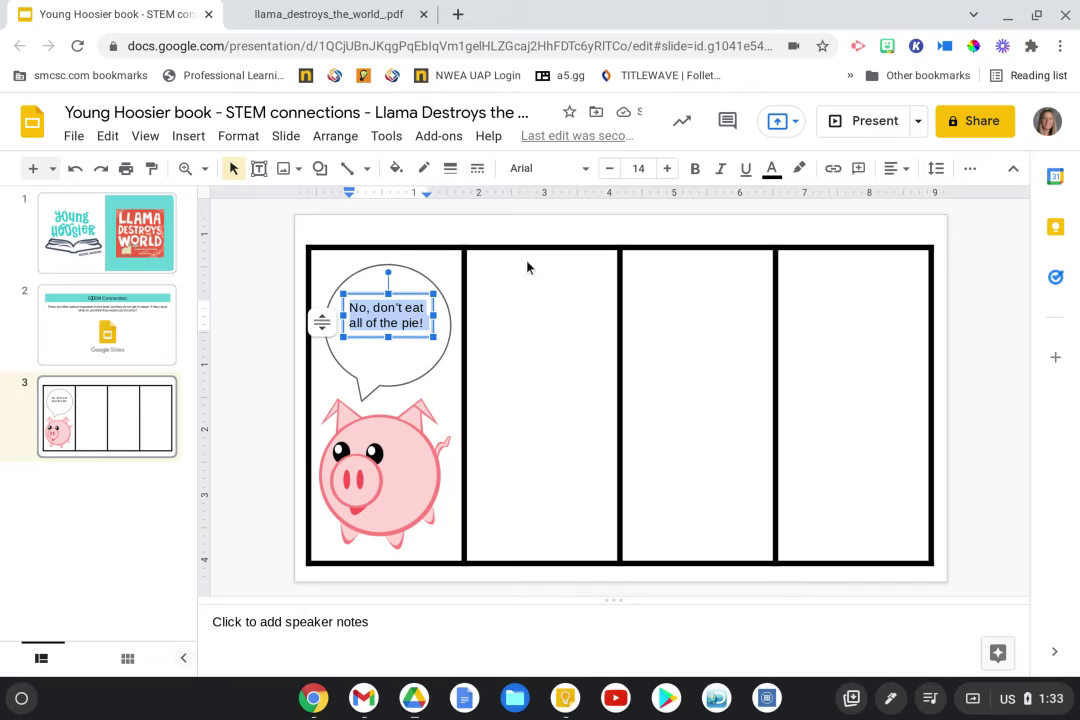
Change the speech-bubble text font to Comic Sans MS
left_click(588, 174)
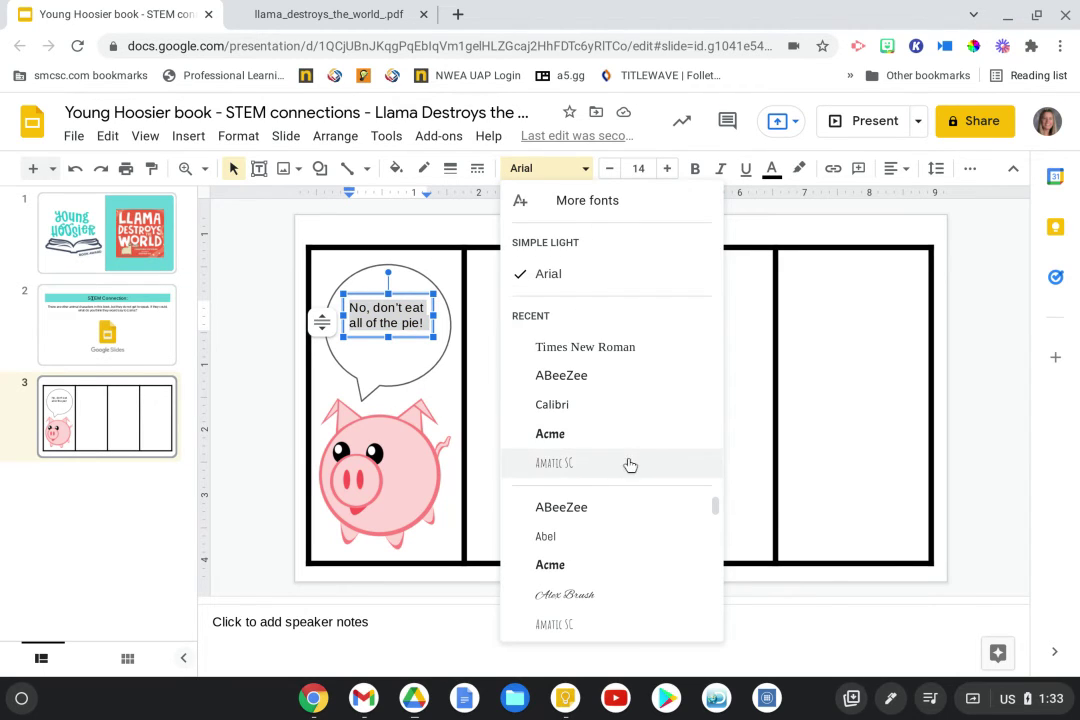
scroll(604, 520, "down", 3)
scroll(604, 520, "down", 3)
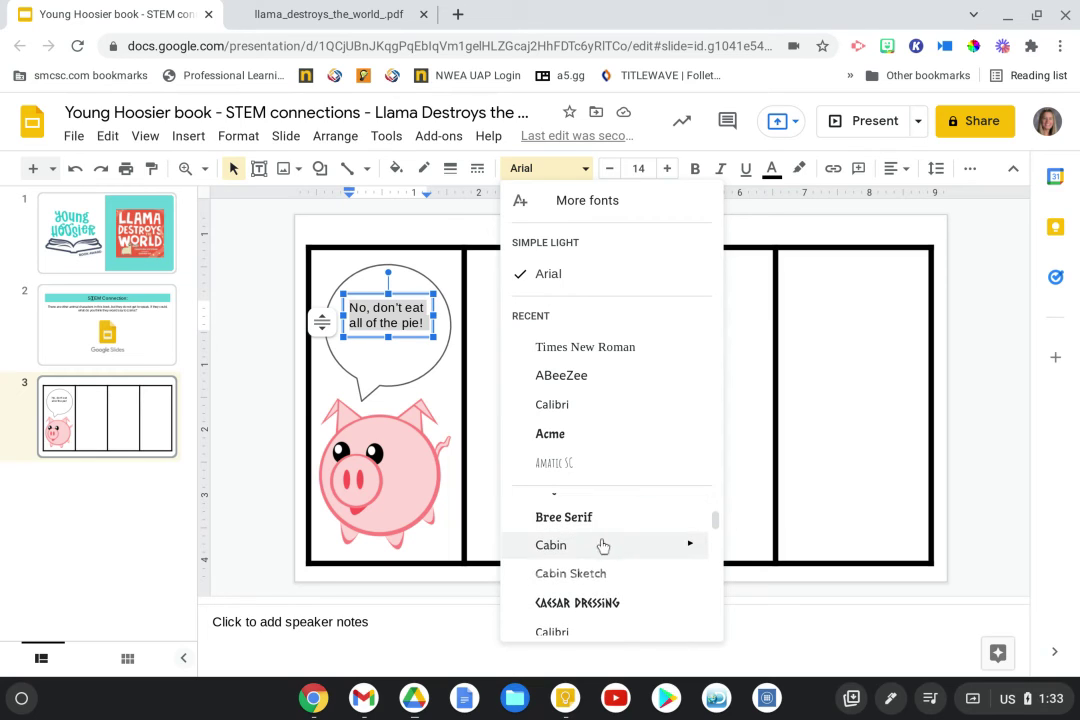
scroll(631, 601, "down", 5)
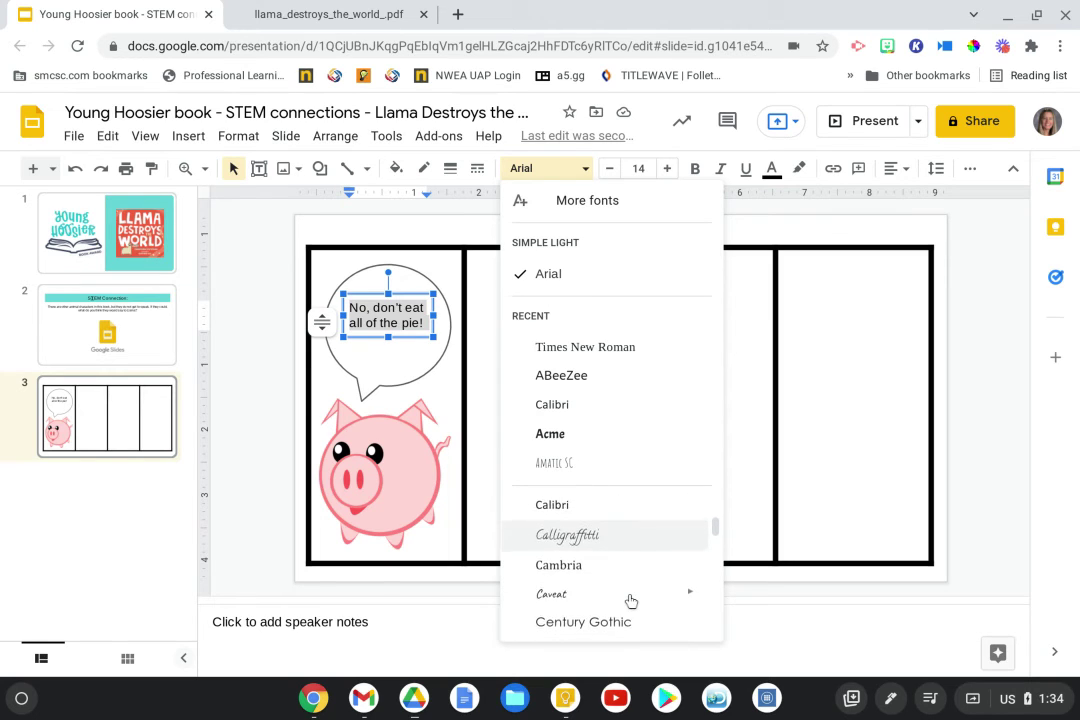
scroll(630, 600, "down", 2)
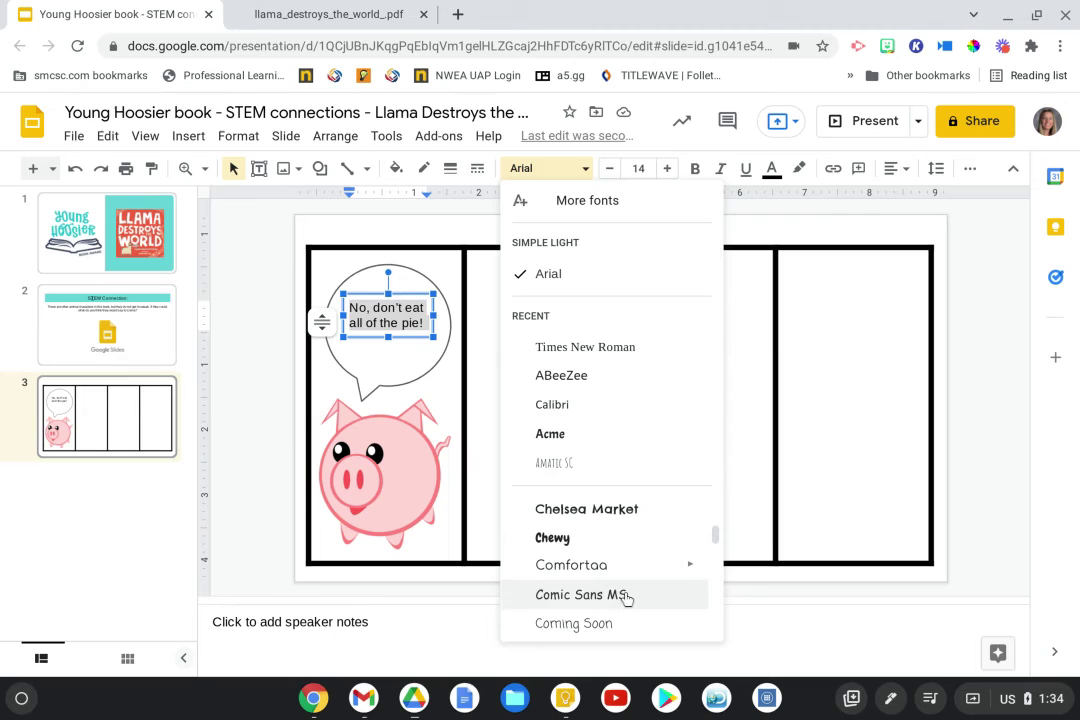
left_click(622, 594)
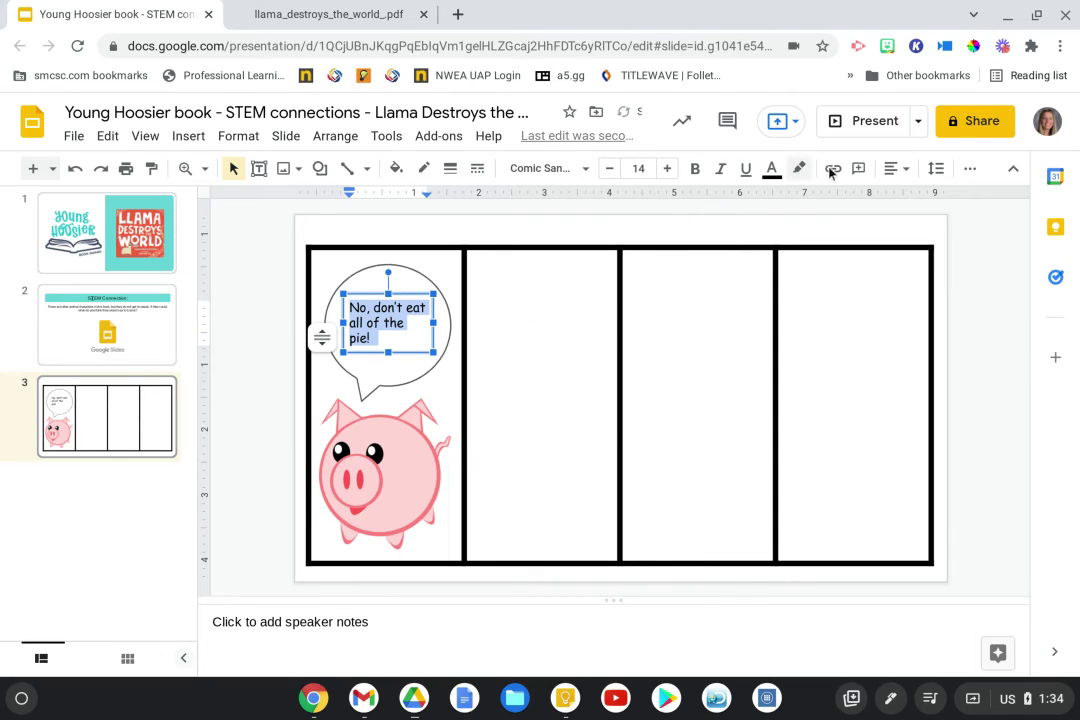
Centre-align the bubble text and enlarge it to 17 pt
left_click(895, 169)
left_click(920, 197)
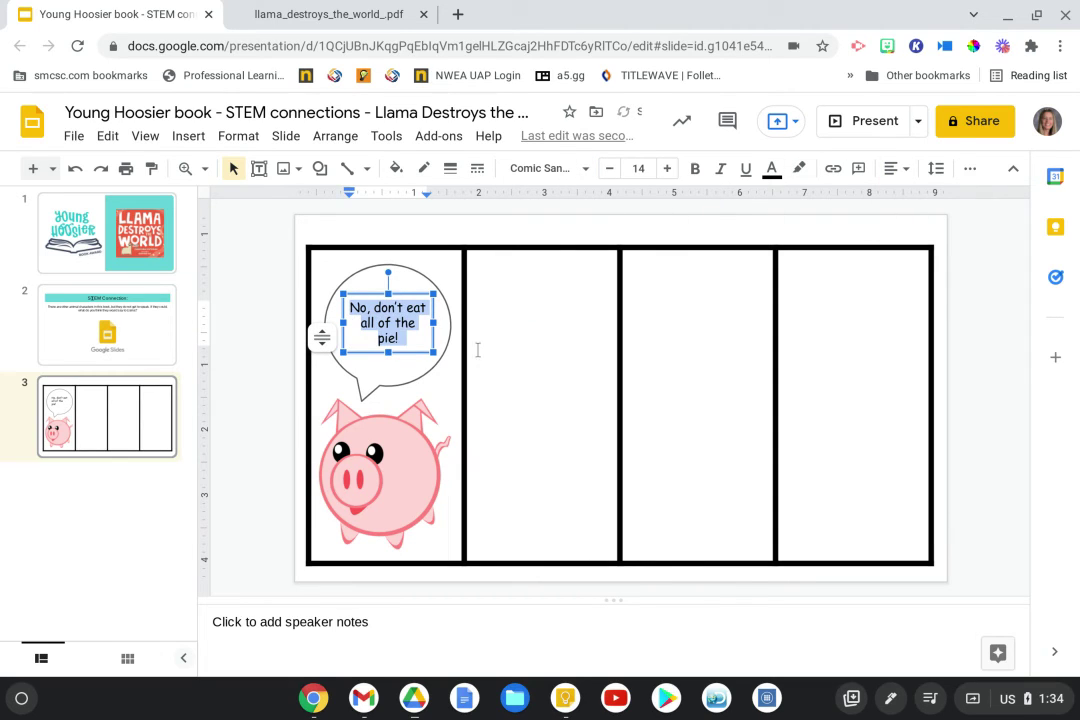
left_click(670, 169)
left_click(670, 169)
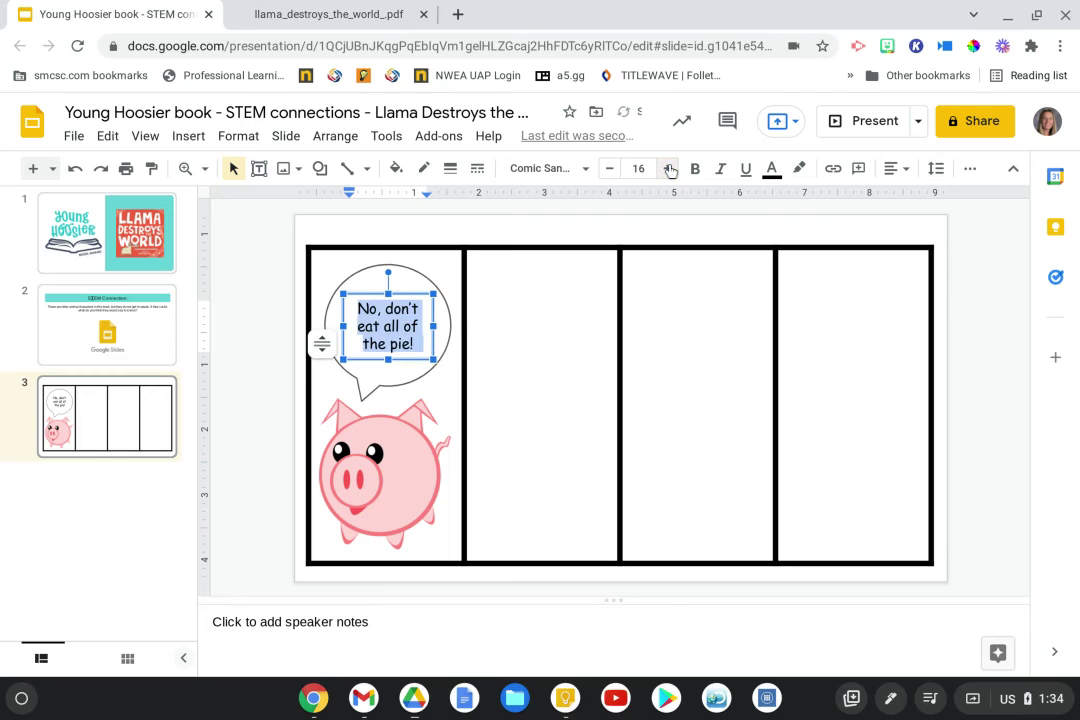
left_click(670, 169)
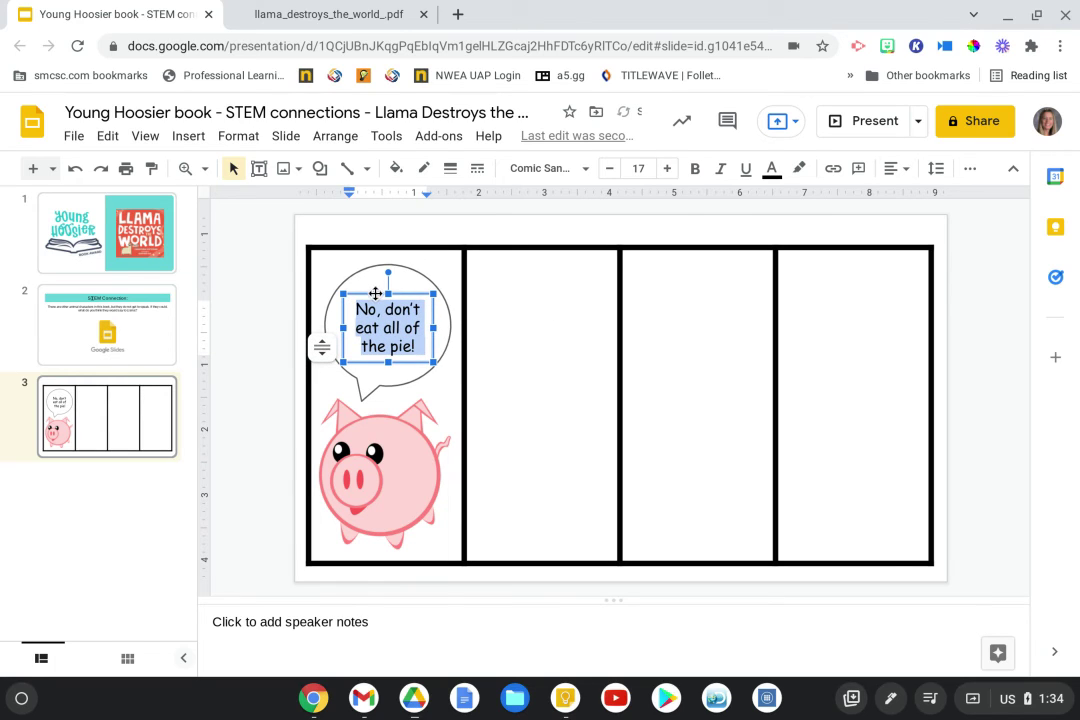
Nudge the text box slightly up and left inside the bubble, then deselect it
left_click(373, 293)
mouse_move(373, 293)
left_mouse_down()
mouse_move(345, 290)
mouse_move(369, 290)
left_mouse_up()
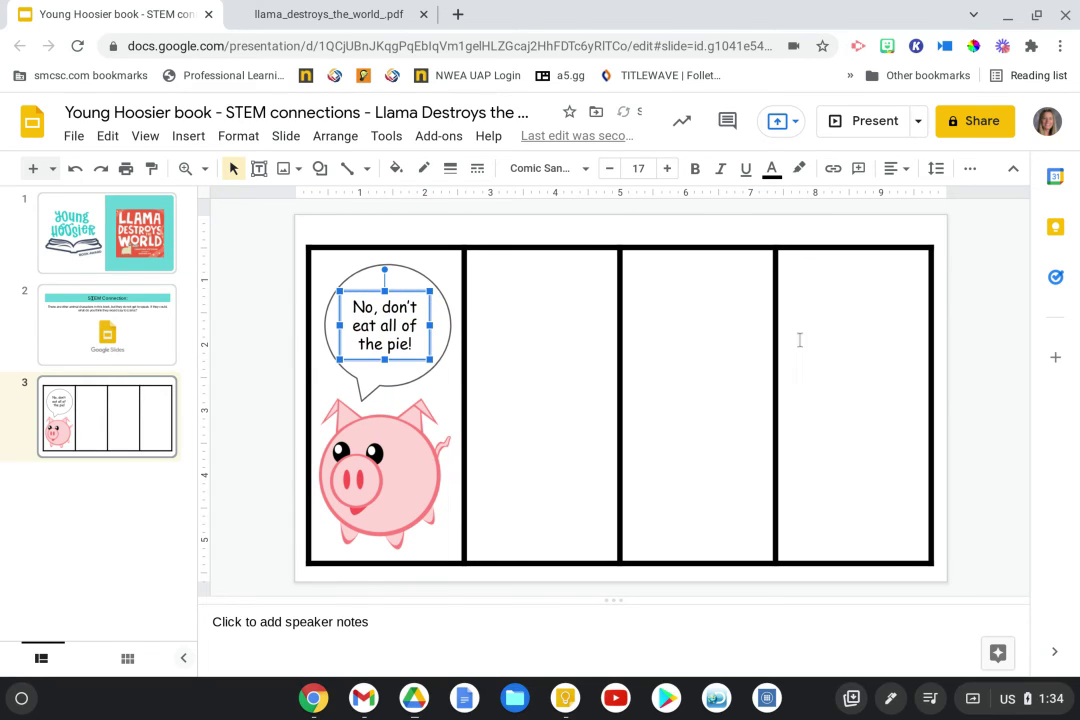
left_click(963, 392)
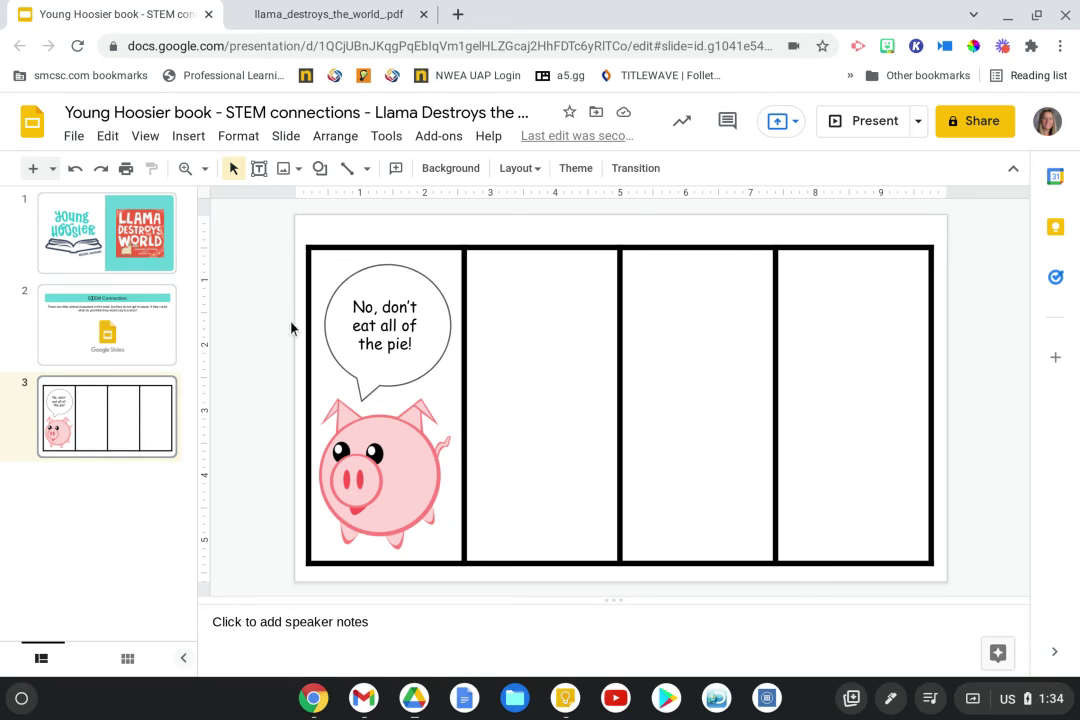
left_click(70, 137)
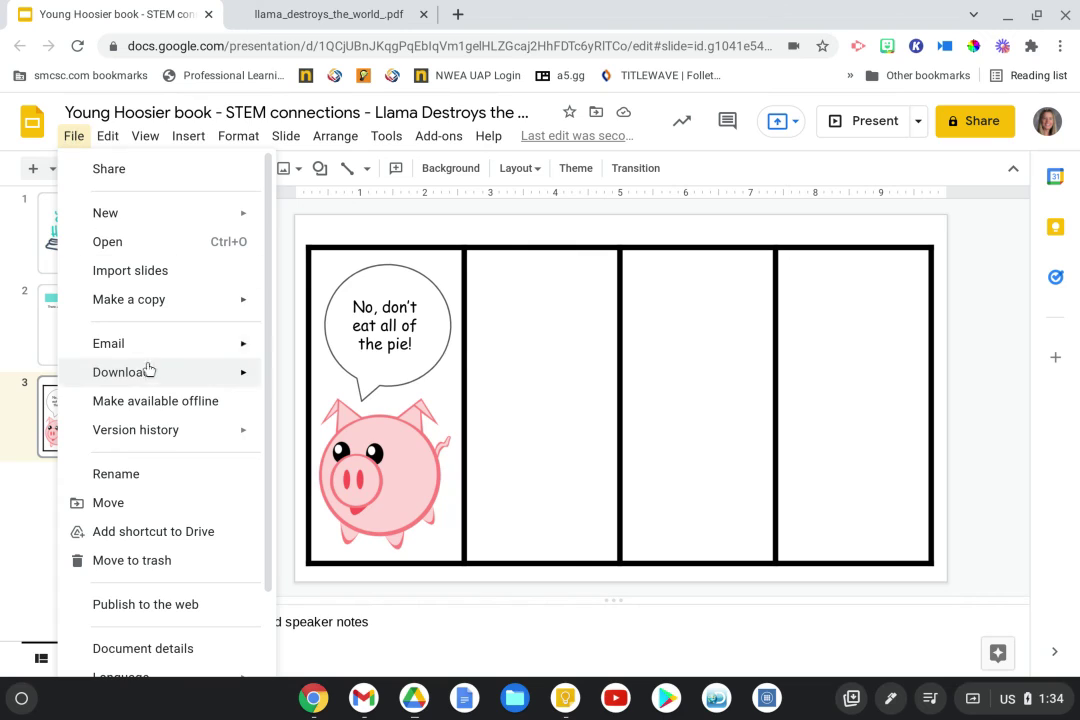
mouse_move(147, 374)
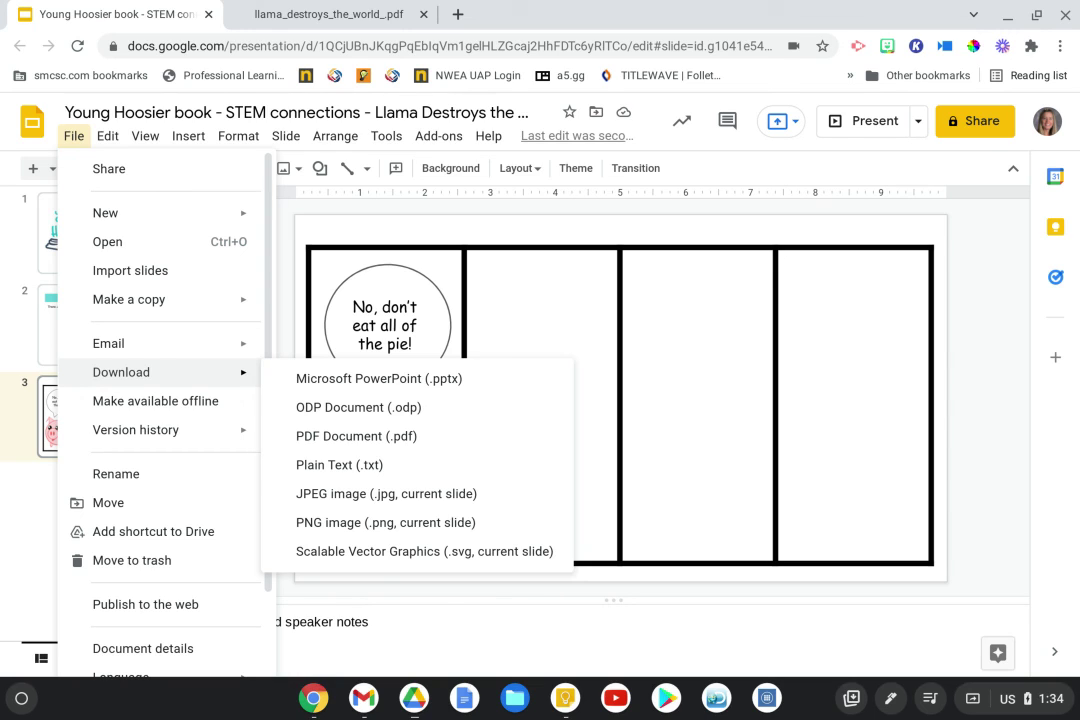
left_click(1000, 512)
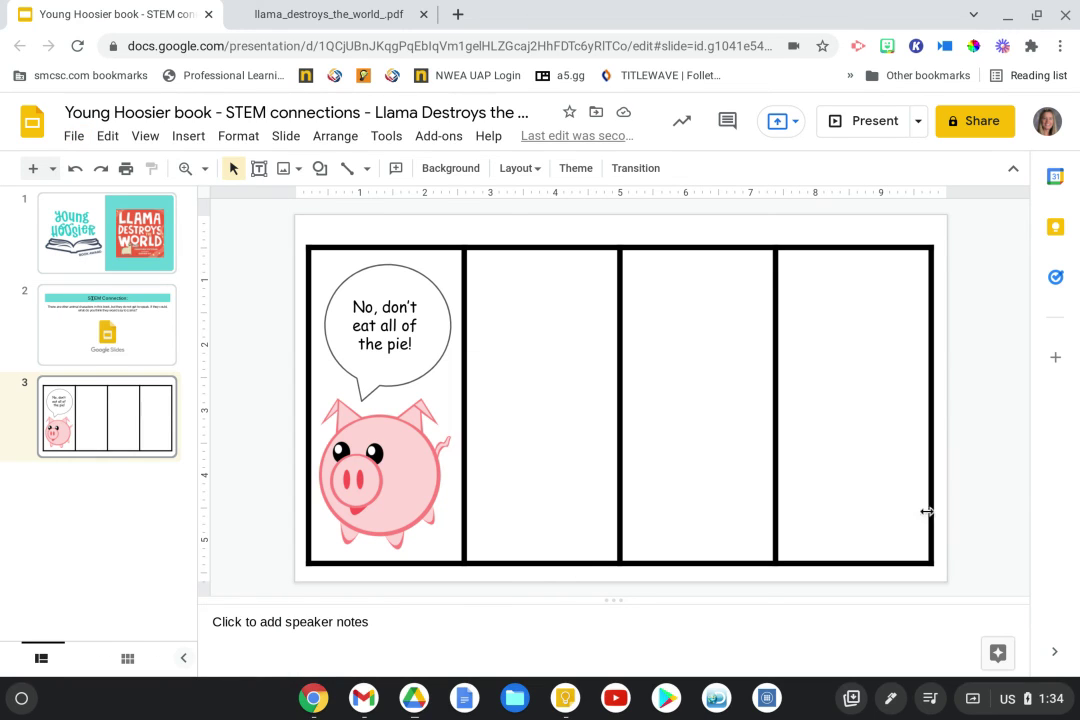